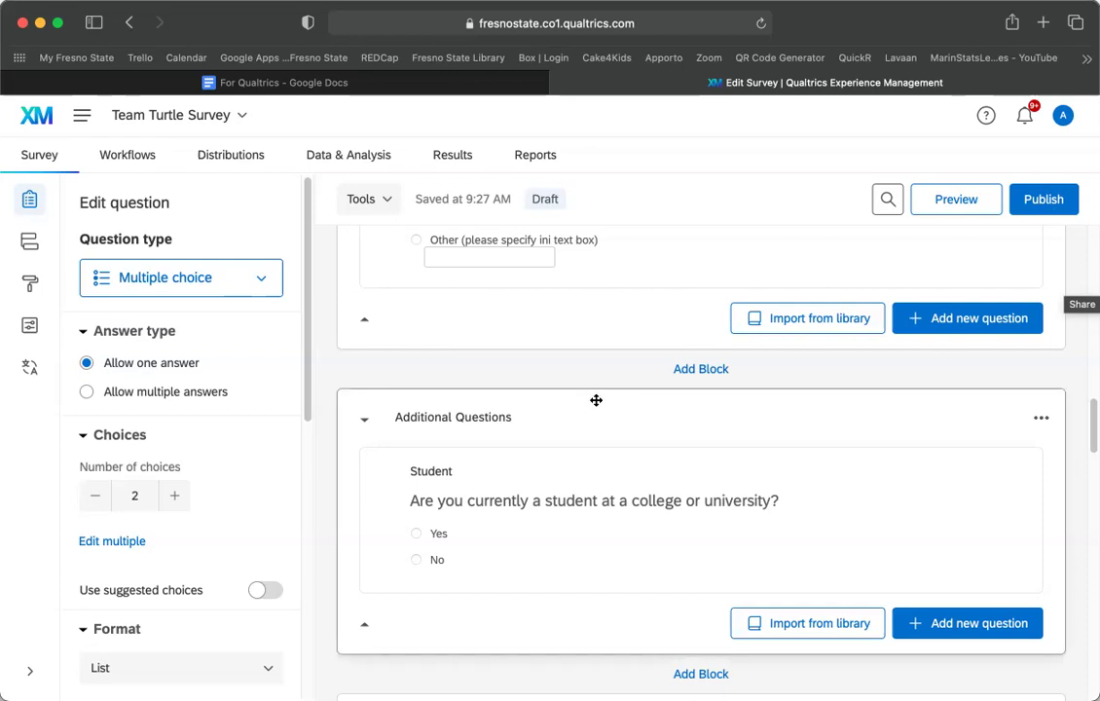
Step: Add a block directly below the Additional Questions block and name it "Condition 1 (Song 1)"
scroll(590, 368, "down", 2)
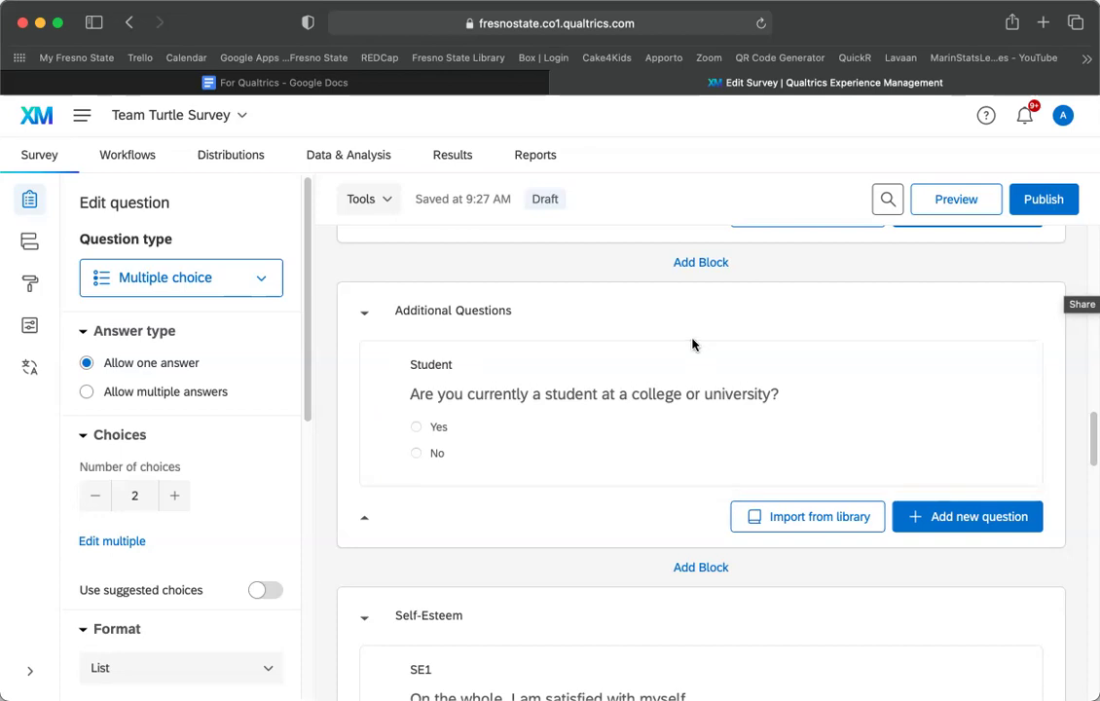
scroll(575, 321, "down", 1)
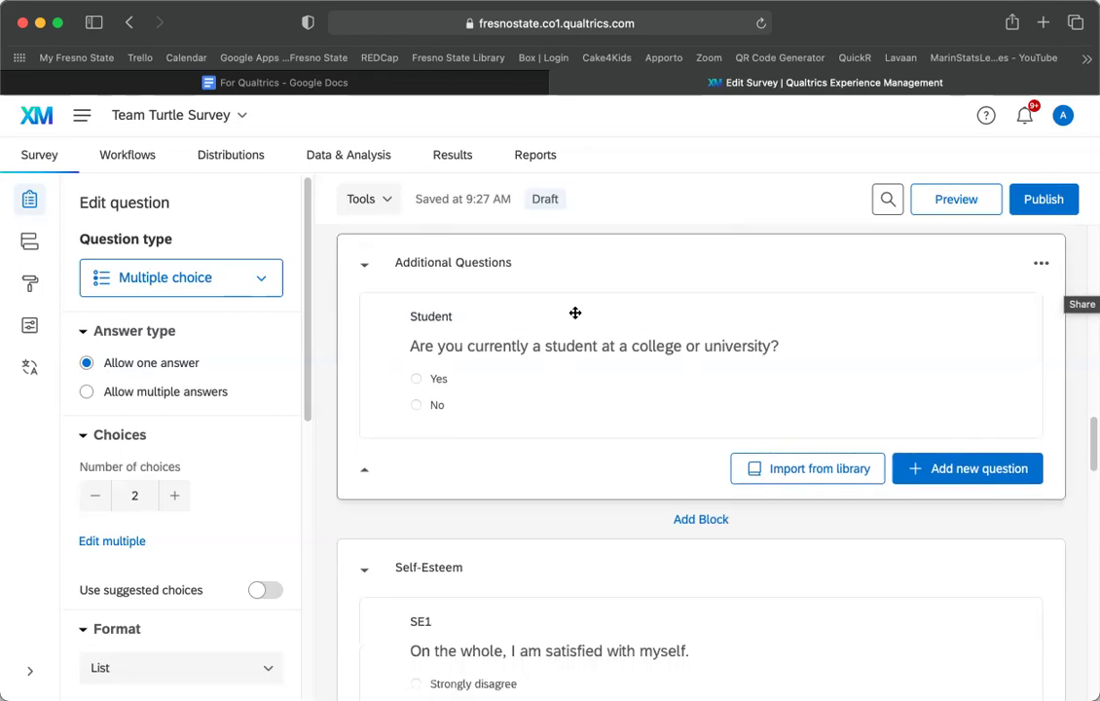
left_click(694, 532)
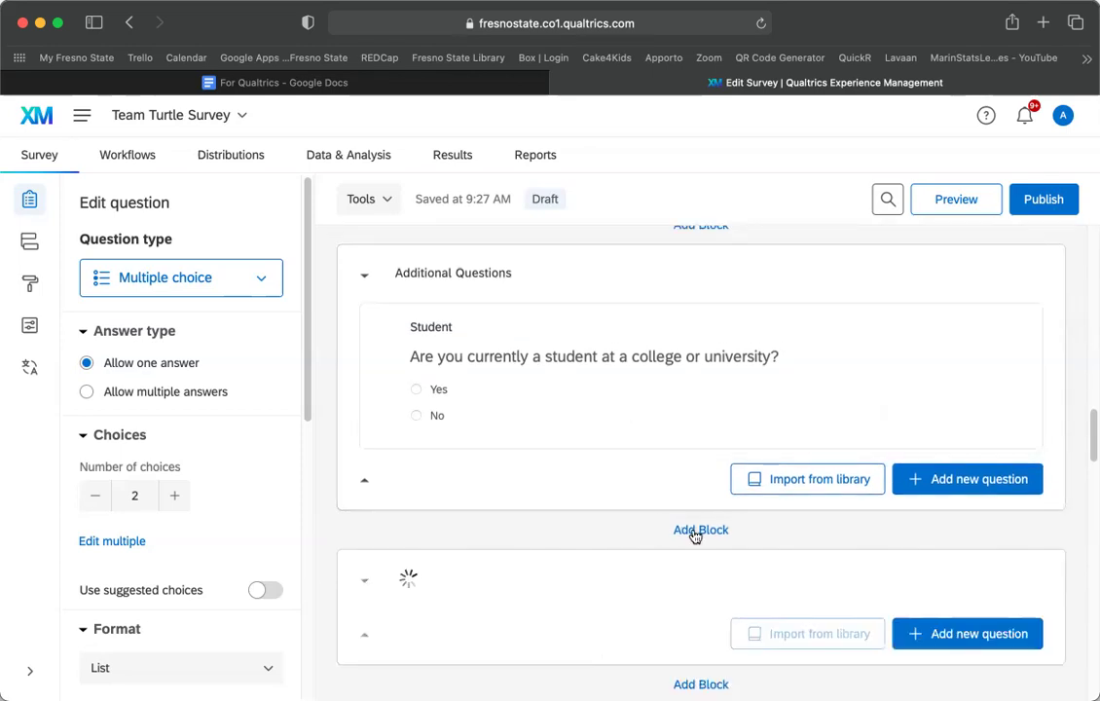
left_click(425, 577)
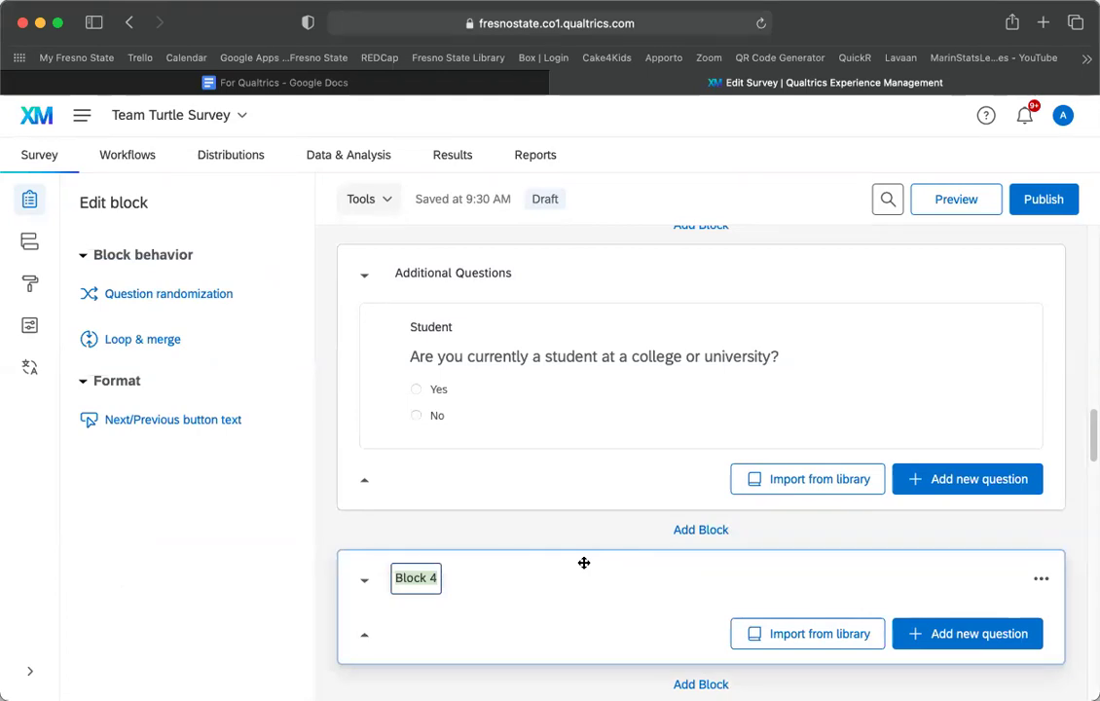
type("Conbsiti")
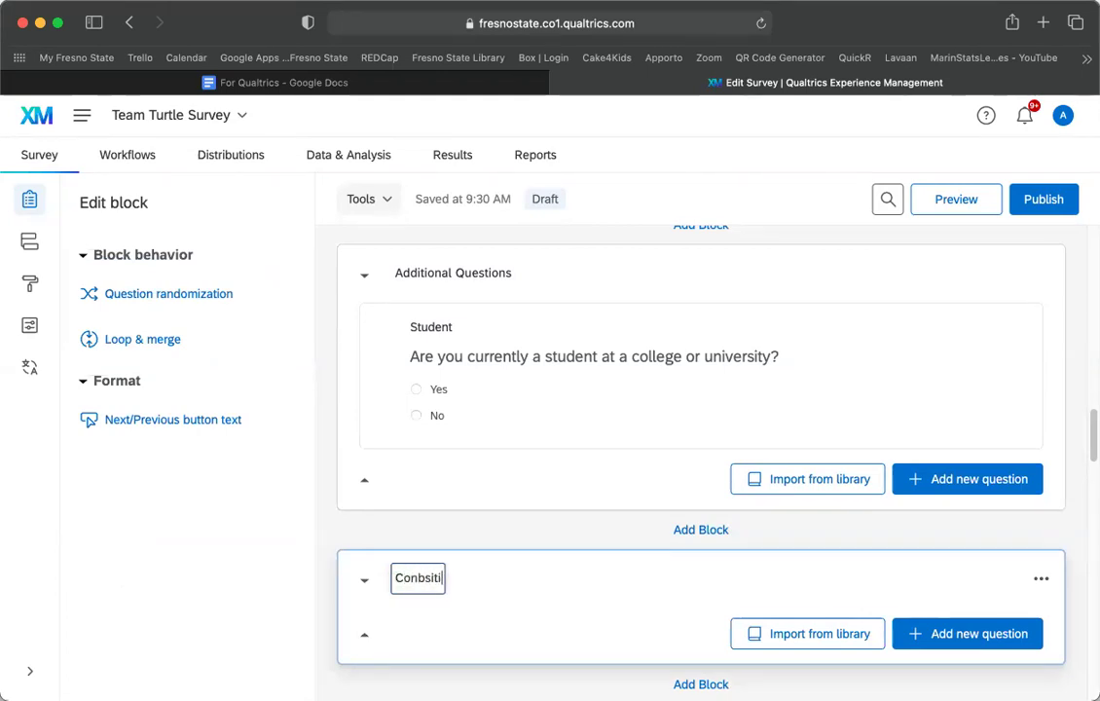
key("BackSpace")
key("BackSpace")
key("BackSpace")
key("BackSpace")
key("BackSpace")
type("dition 1 (")
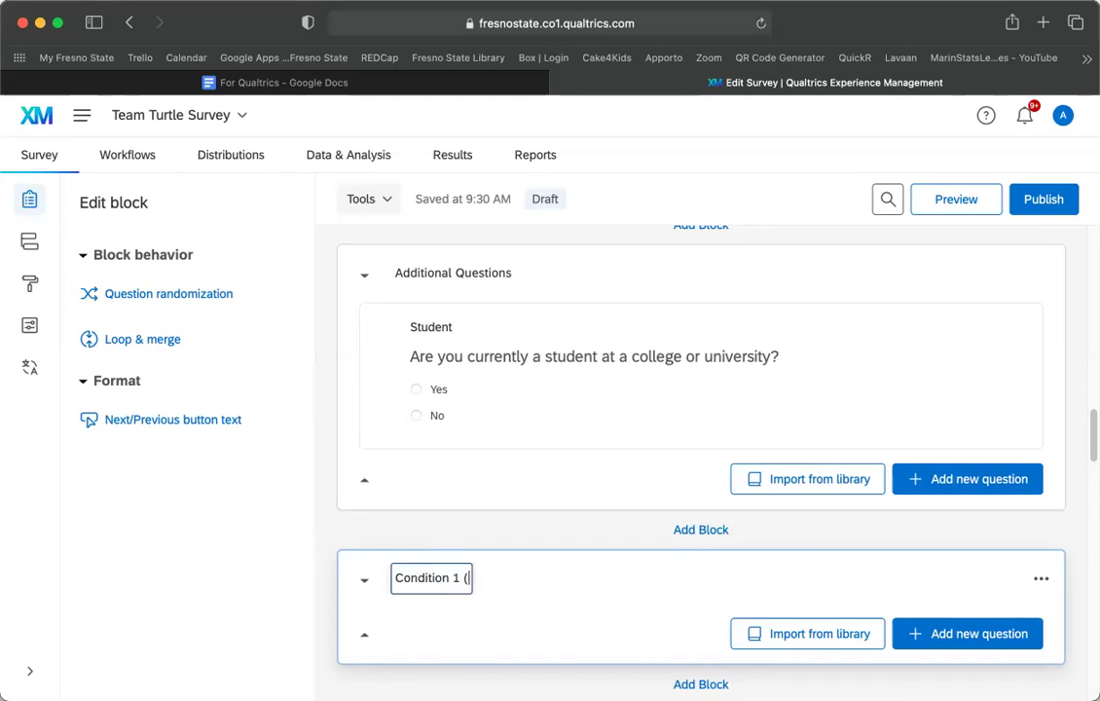
type("Song 1)")
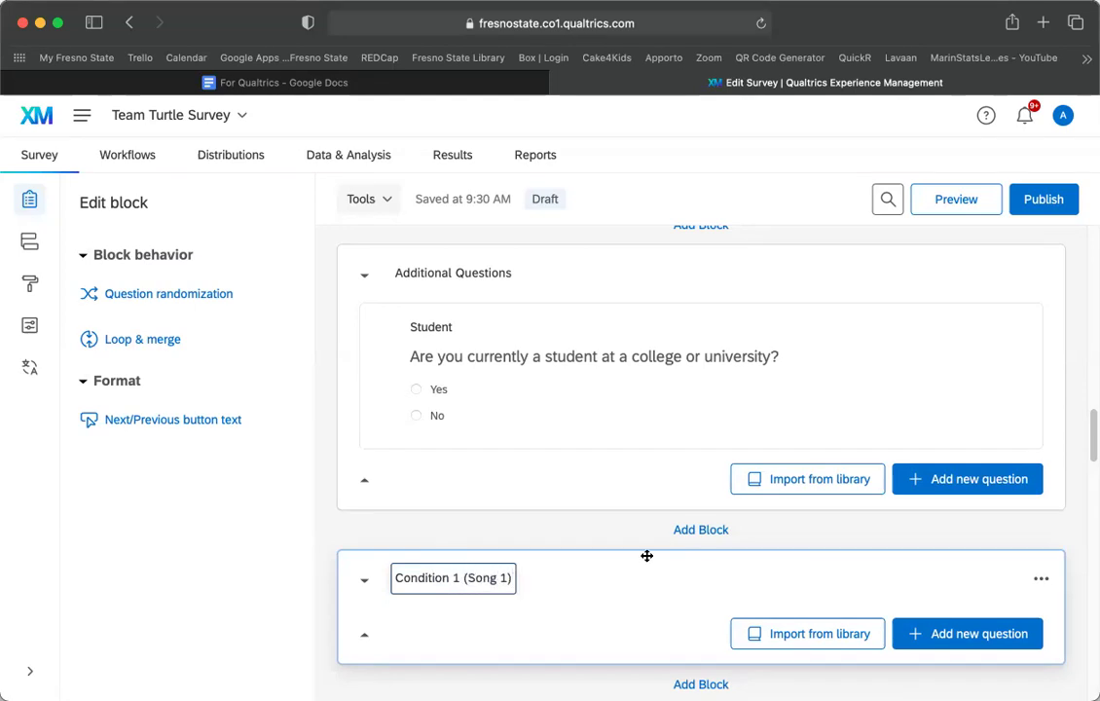
Step: Add a block below the Condition 1 block and name it "Condition 2 (Song 2)"
scroll(646, 555, "down", 3)
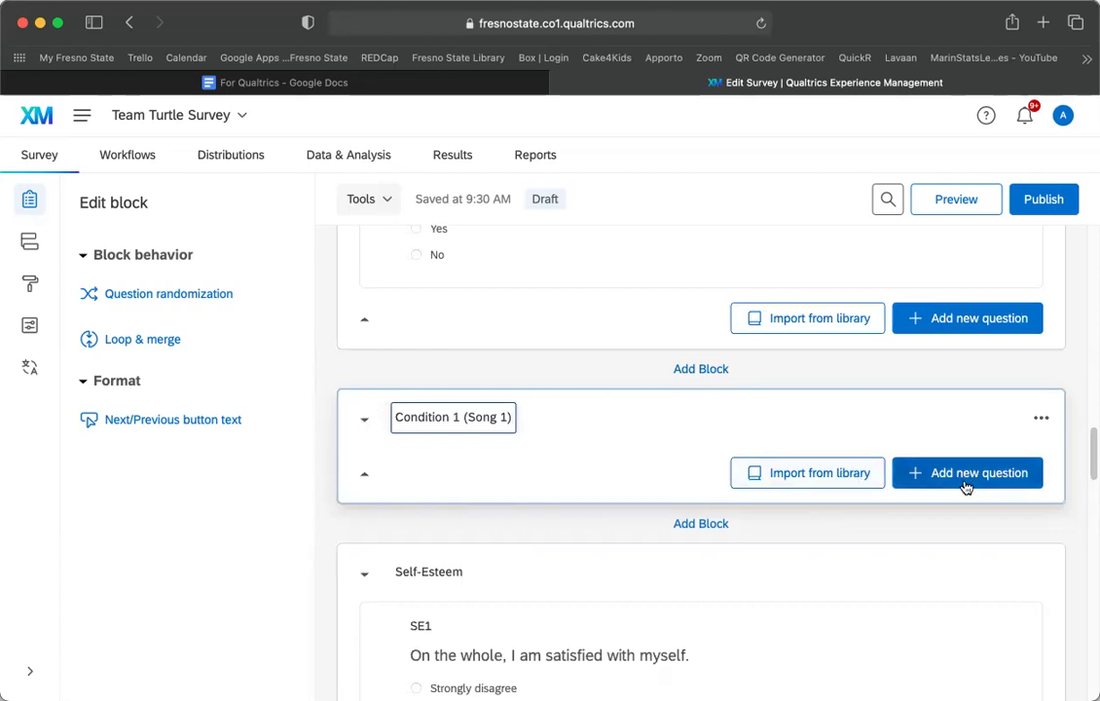
left_click(704, 525)
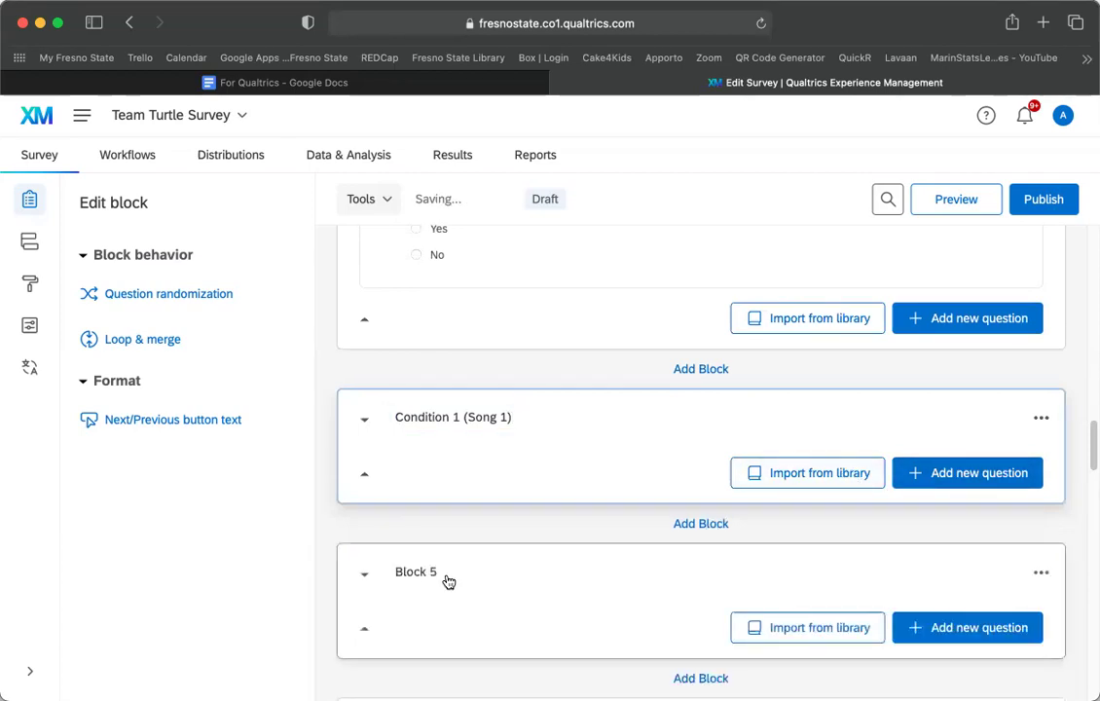
left_click(405, 574)
type("Conditio")
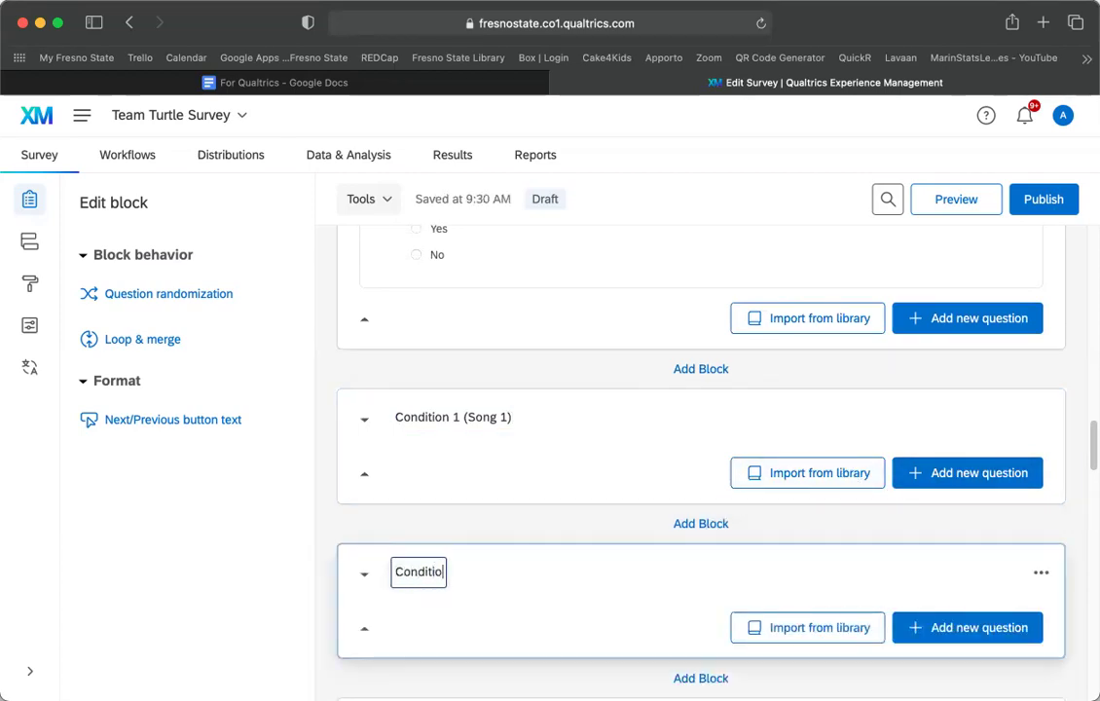
type("n 2 (Song ")
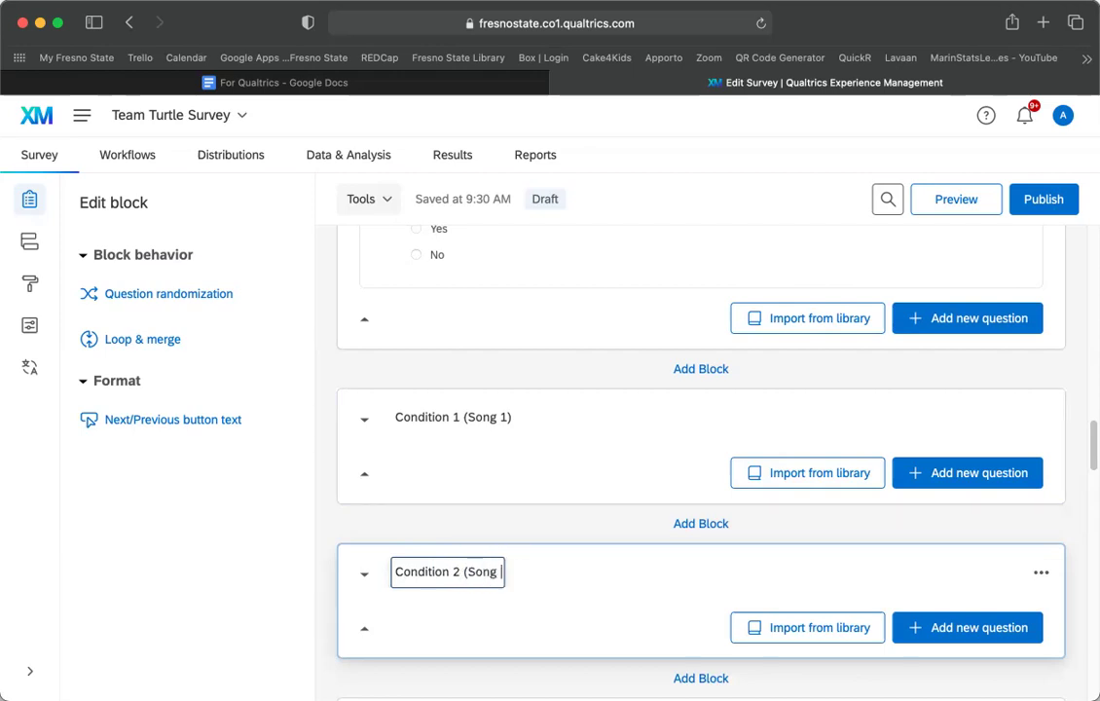
type("2)")
key("Return")
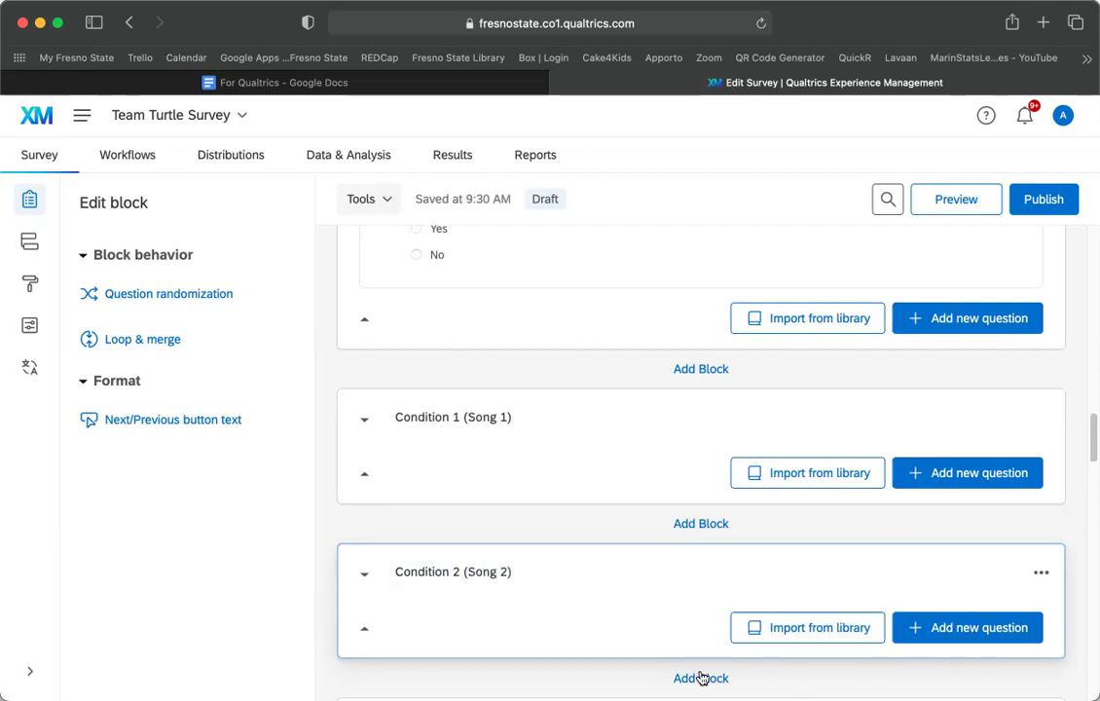
Step: Add a block below the Condition 2 block and name it "Condition 3 (Song 3)"
left_click(694, 530)
left_click(443, 576)
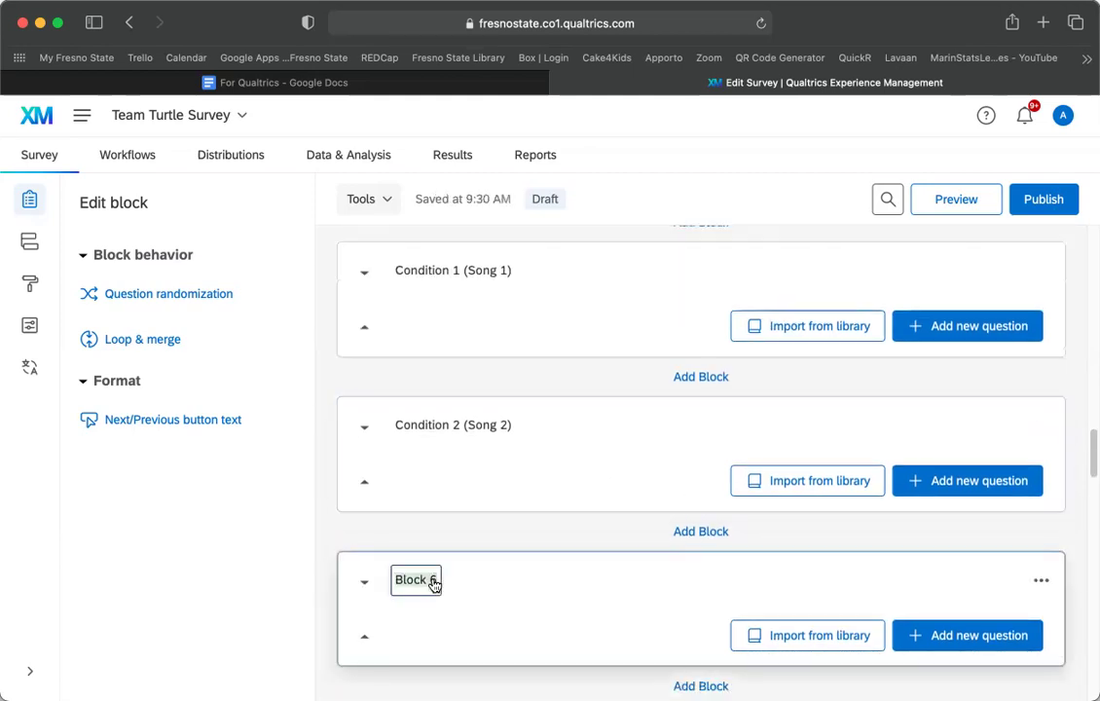
type("Copndit")
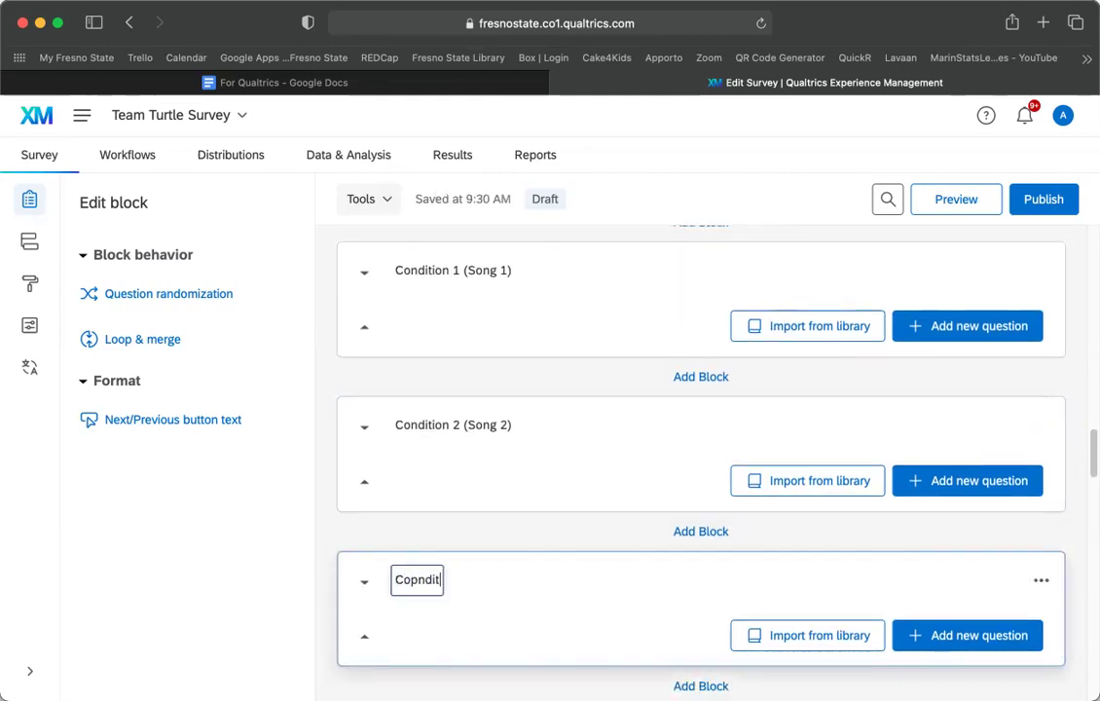
key("BackSpace")
key("BackSpace")
key("BackSpace")
key("BackSpace")
type("ndto")
key("BackSpace")
key("BackSpace")
type("ition ")
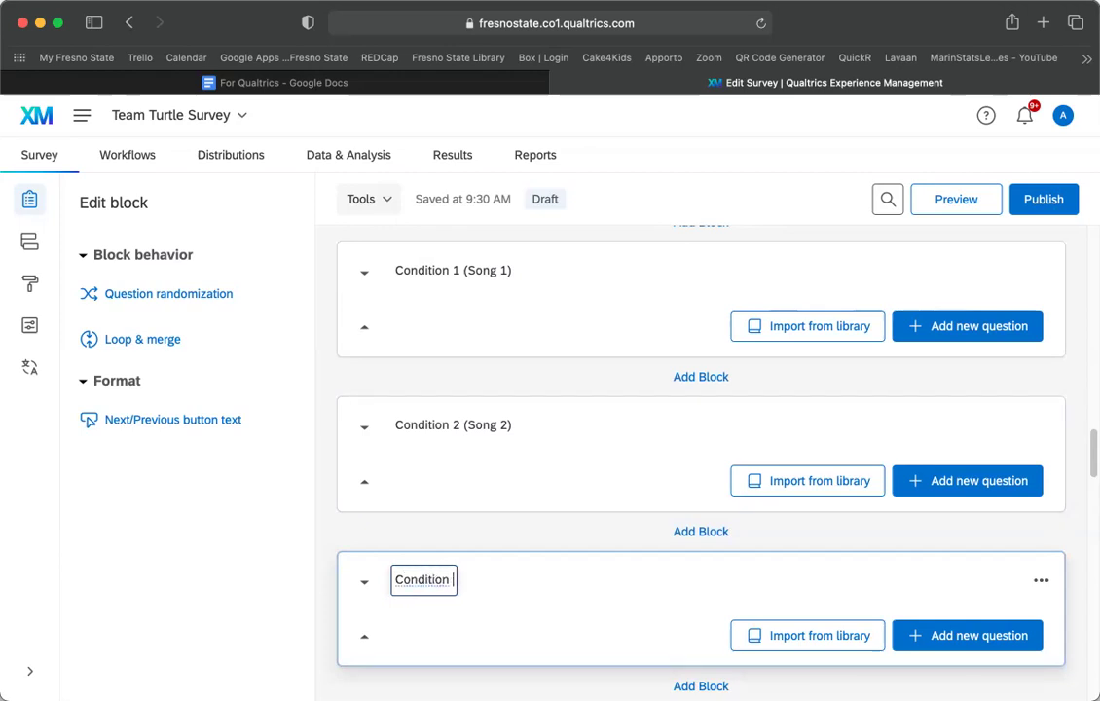
type("3 (Song")
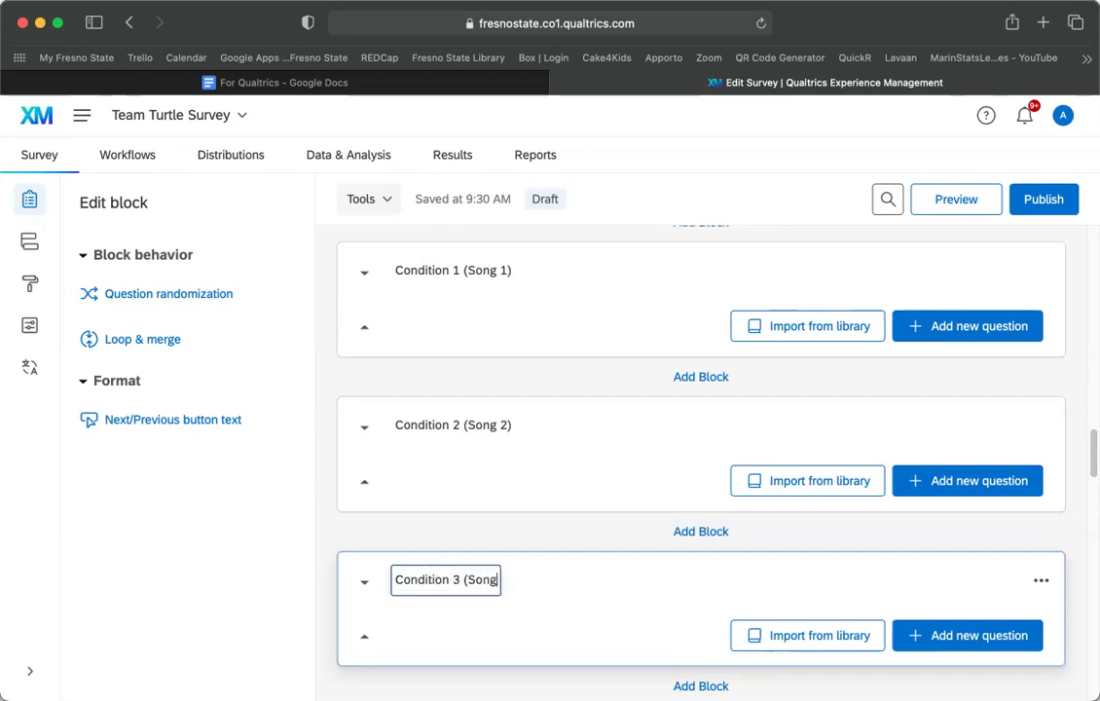
type(" 3)")
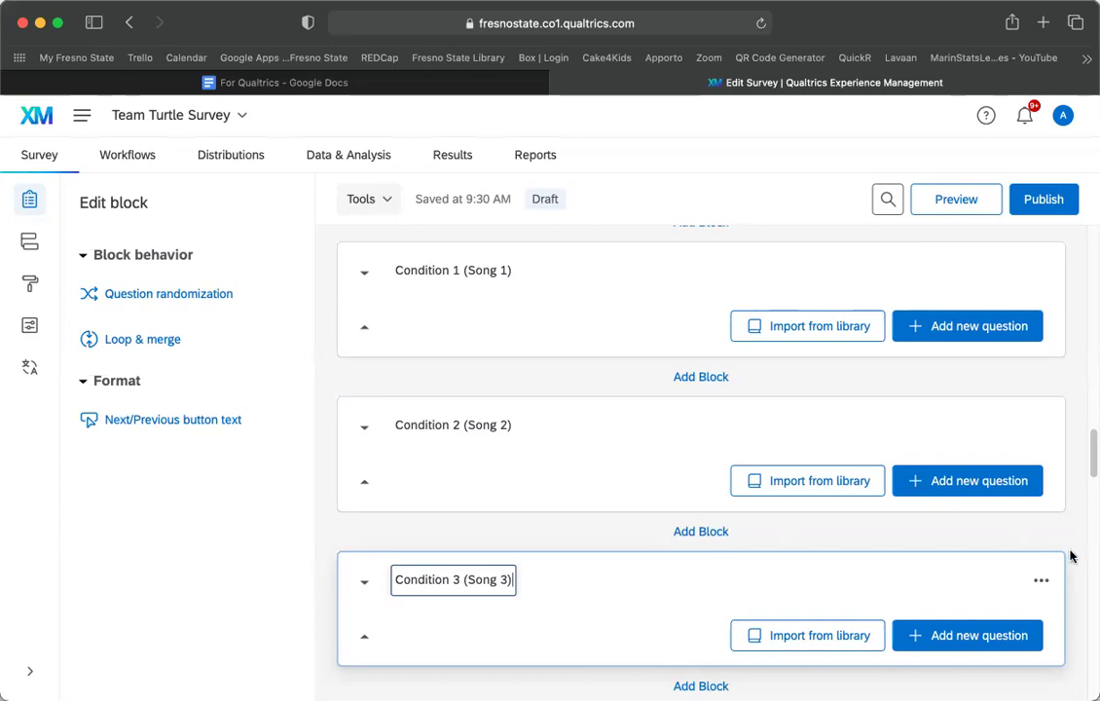
left_click(923, 560)
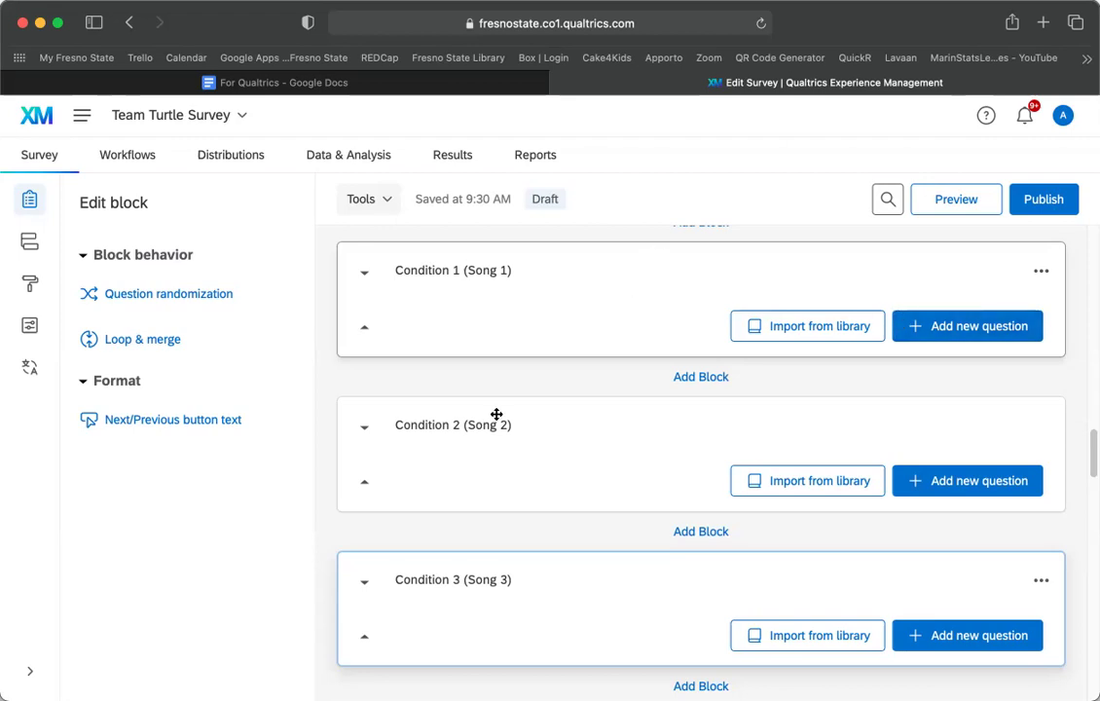
Step: Rename the Self-Esteem block as "Self-Esteem (DV)"
scroll(587, 545, "up", 3)
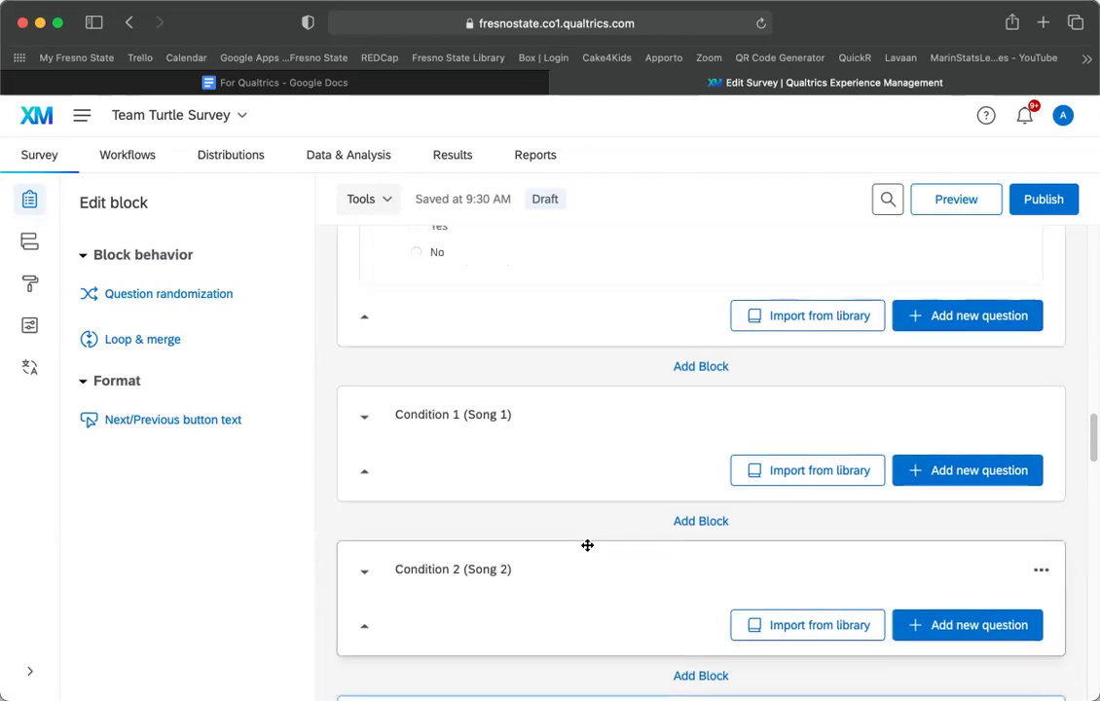
scroll(587, 545, "down", 4)
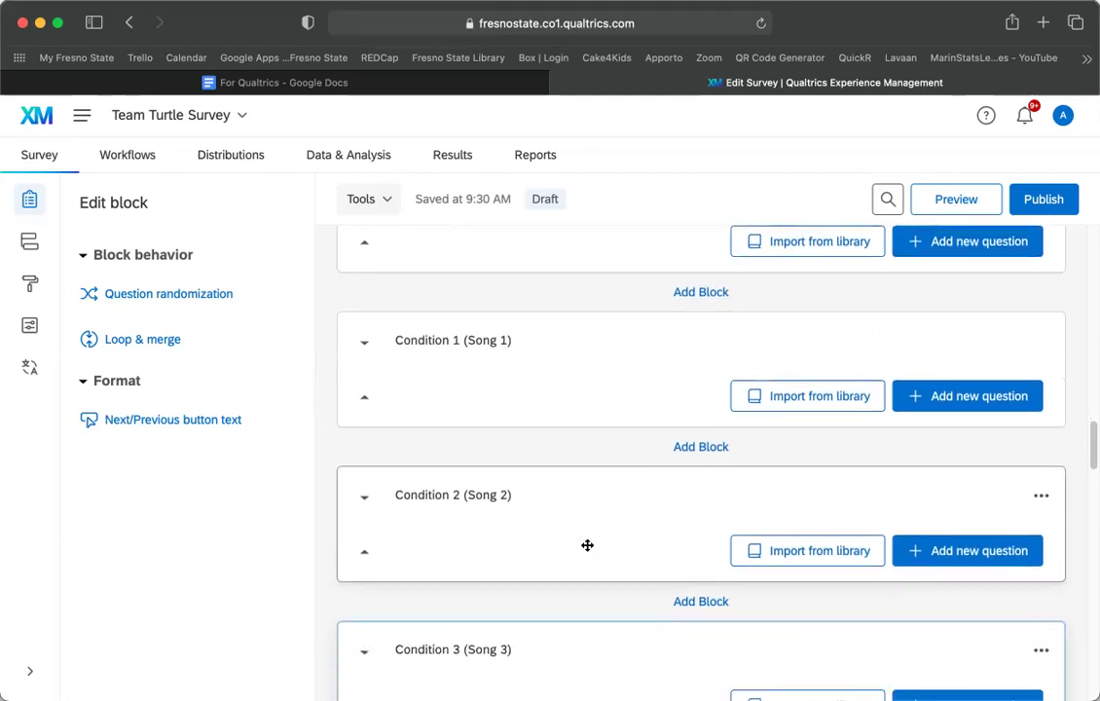
scroll(589, 547, "up", 1)
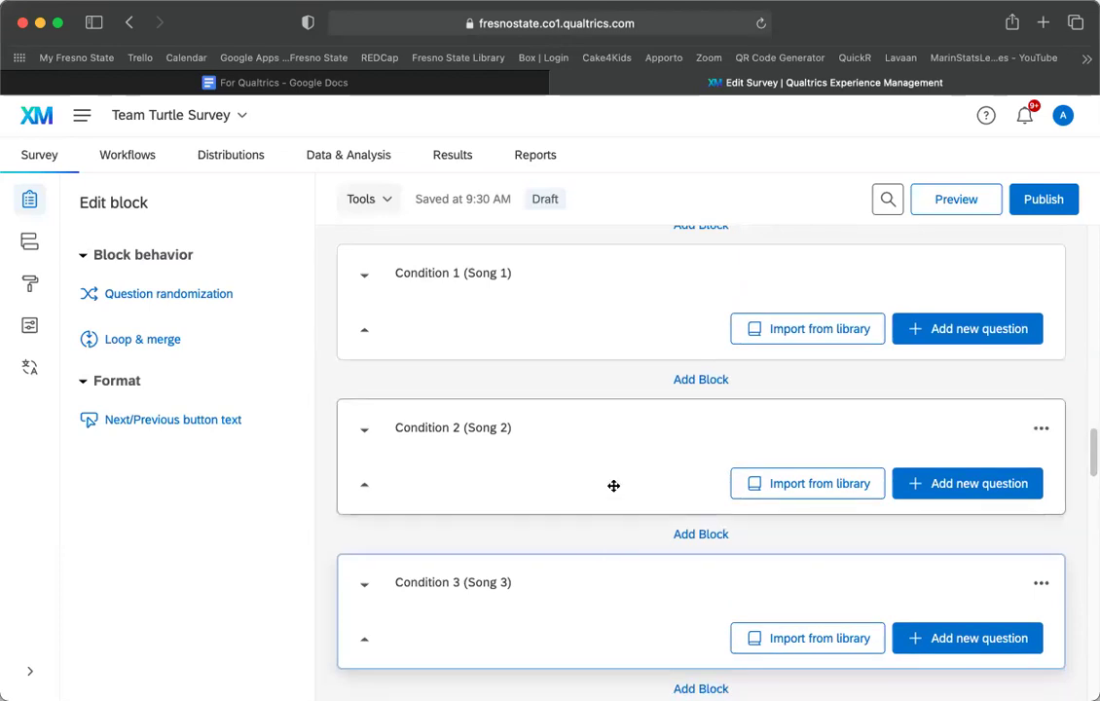
scroll(614, 485, "down", 7)
scroll(629, 462, "down", 4)
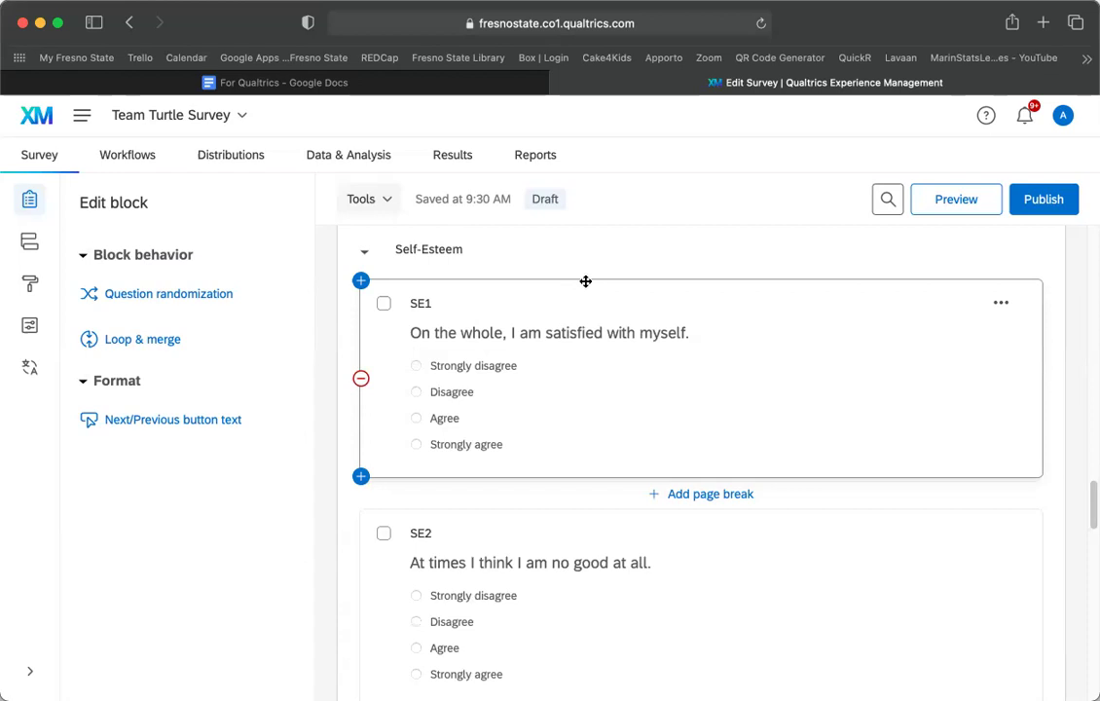
scroll(584, 283, "up", 5)
scroll(586, 285, "up", 6)
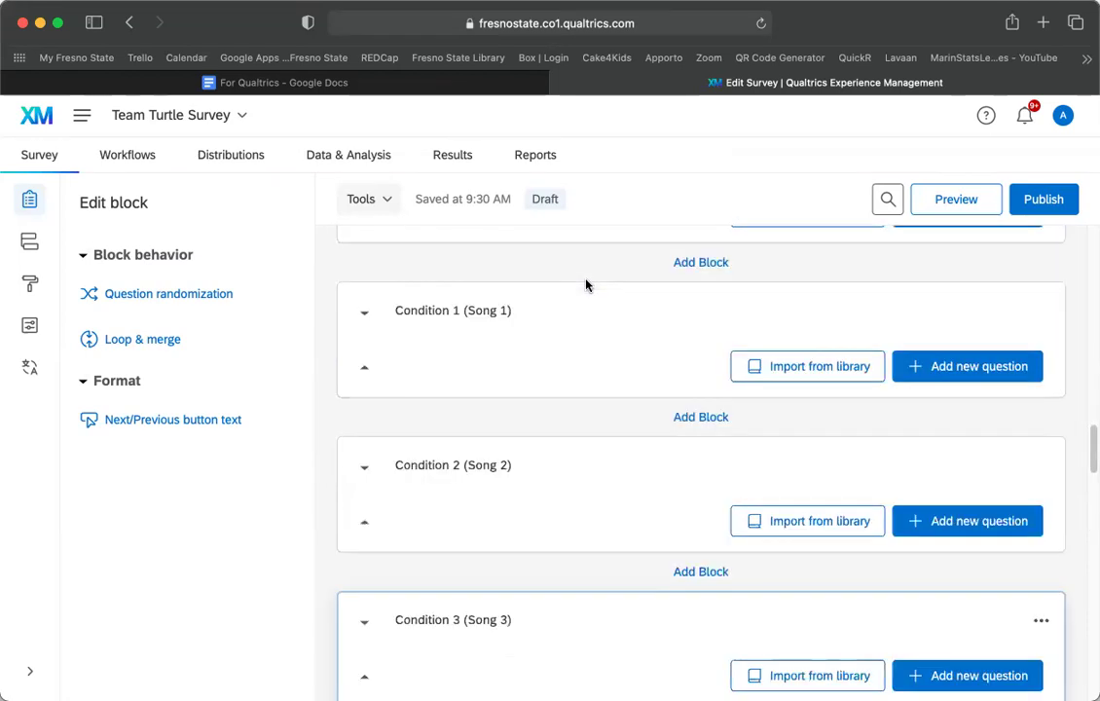
scroll(552, 308, "down", 10)
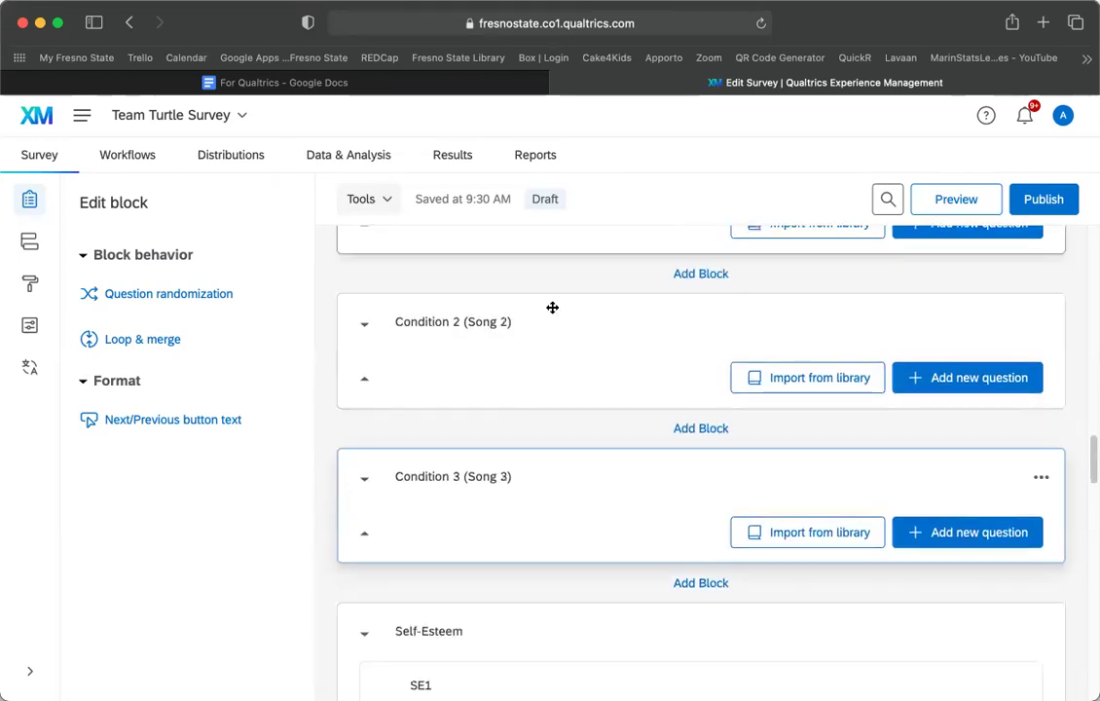
left_click(458, 275)
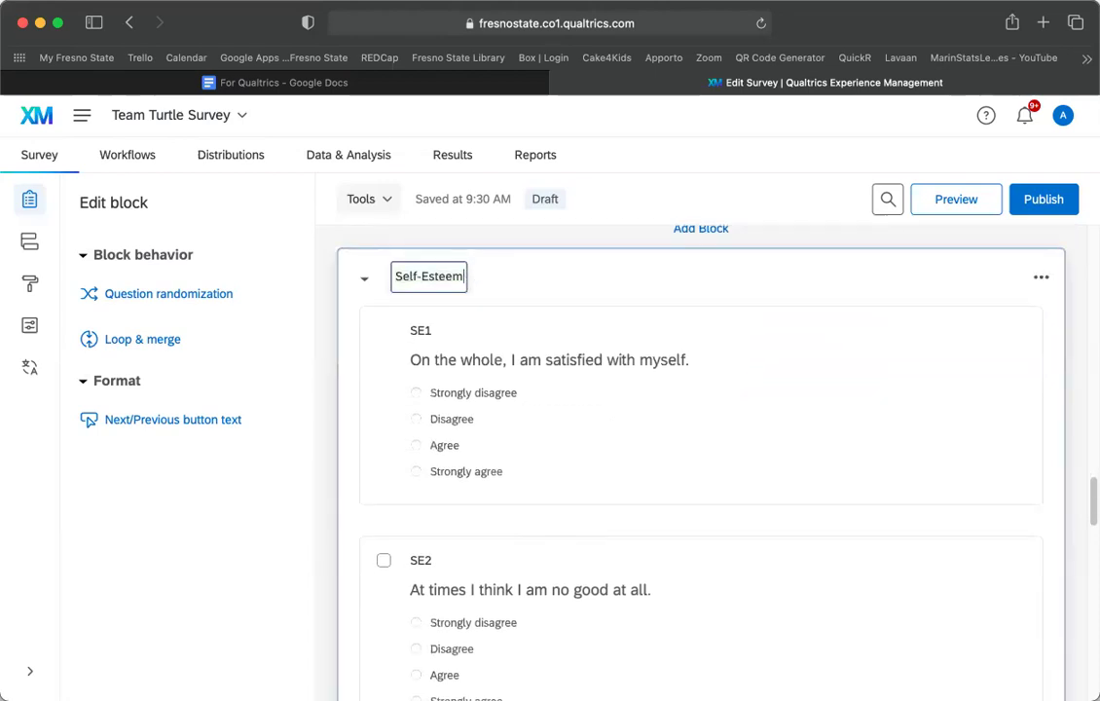
type("(DV)")
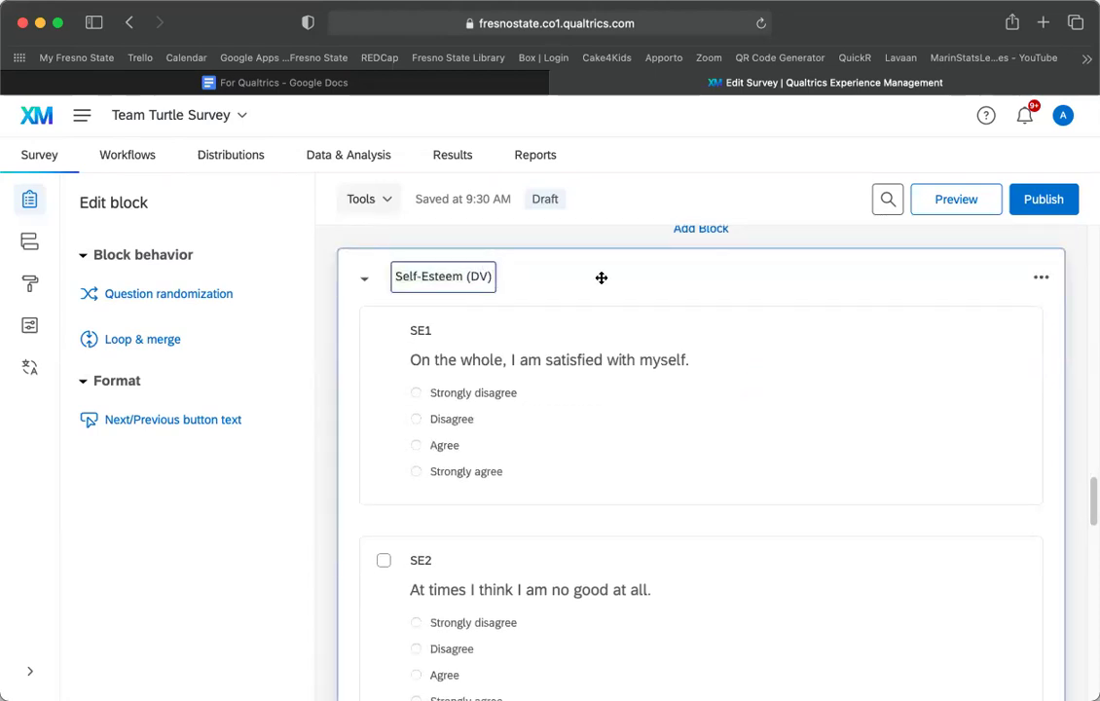
key("Return")
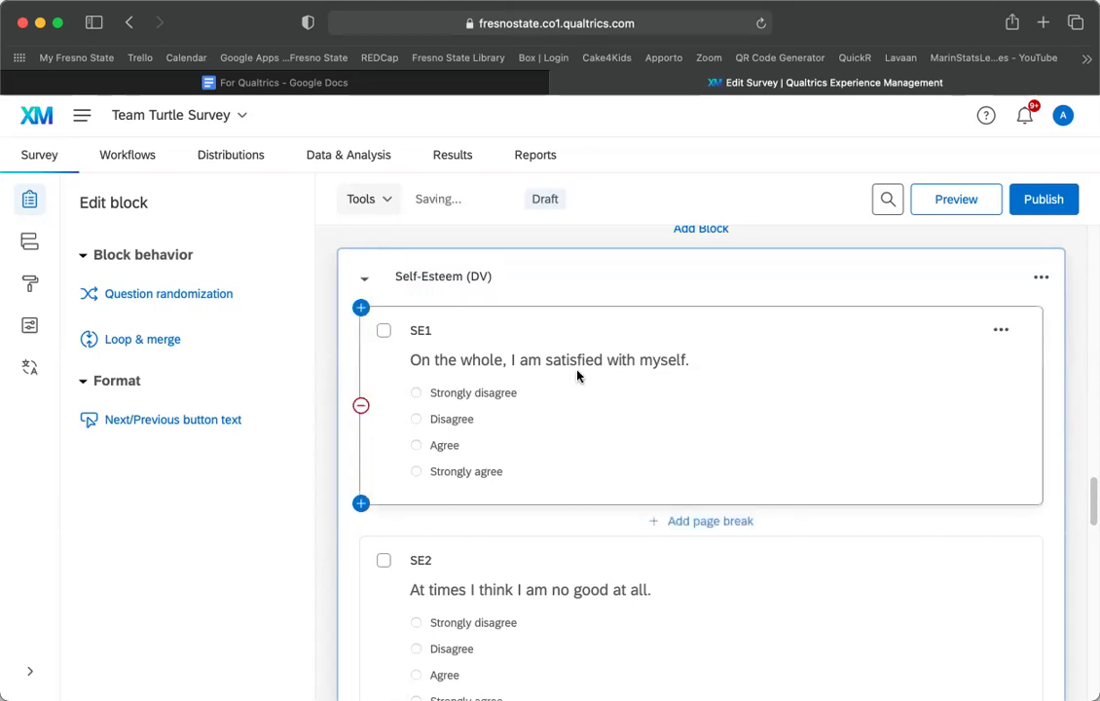
Step: Open the survey flow of the Team Turtle Survey
scroll(578, 374, "down", 5)
scroll(577, 375, "down", 7)
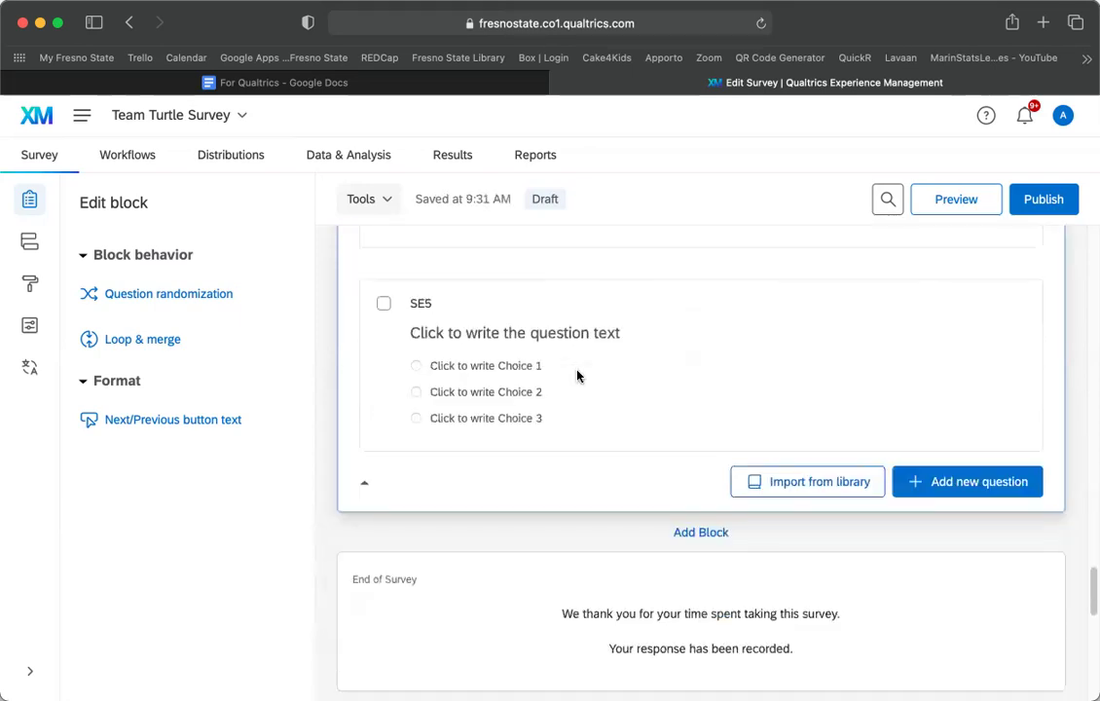
scroll(578, 375, "up", 5)
scroll(577, 375, "up", 10)
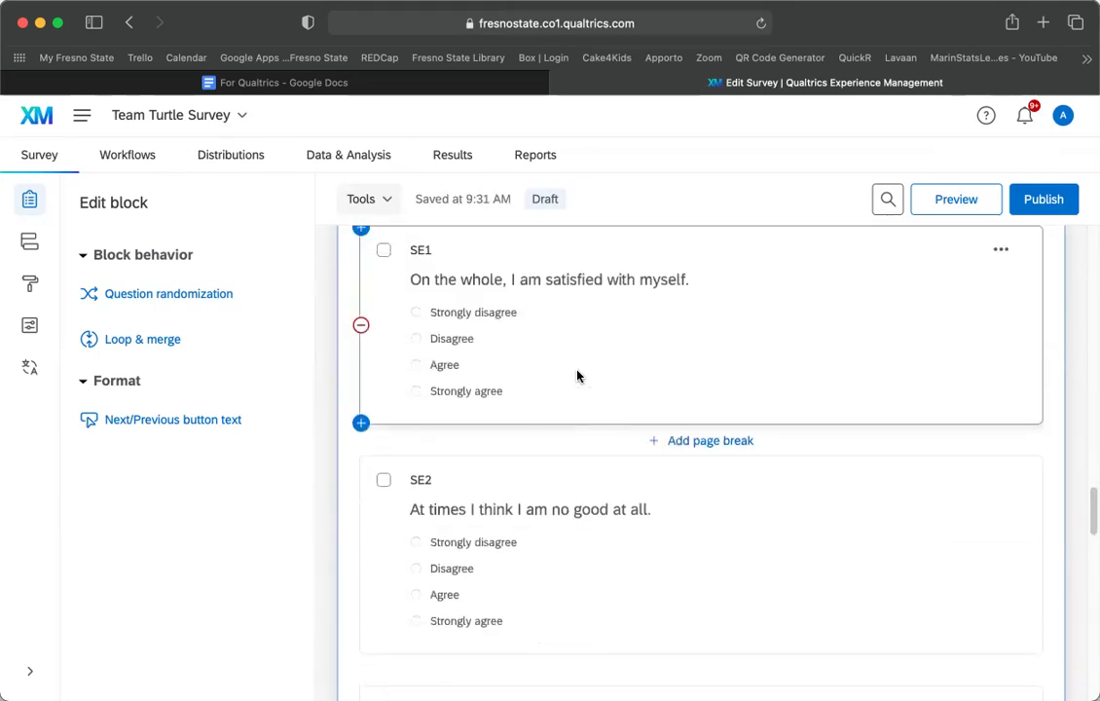
scroll(577, 375, "up", 3)
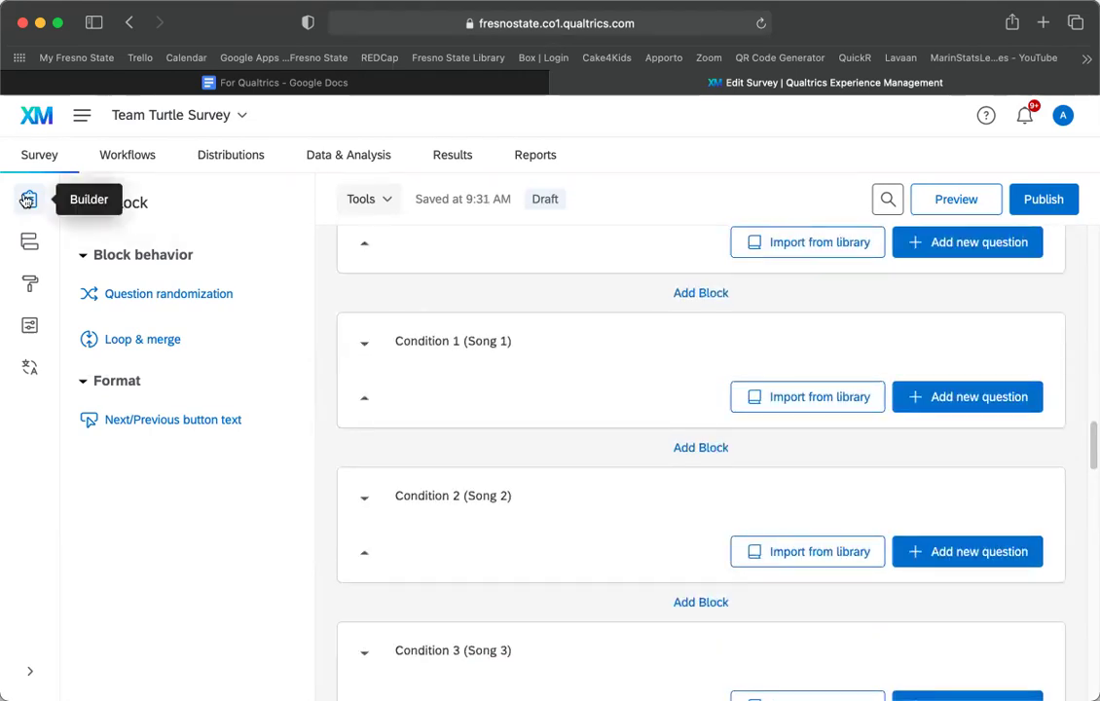
left_click(29, 243)
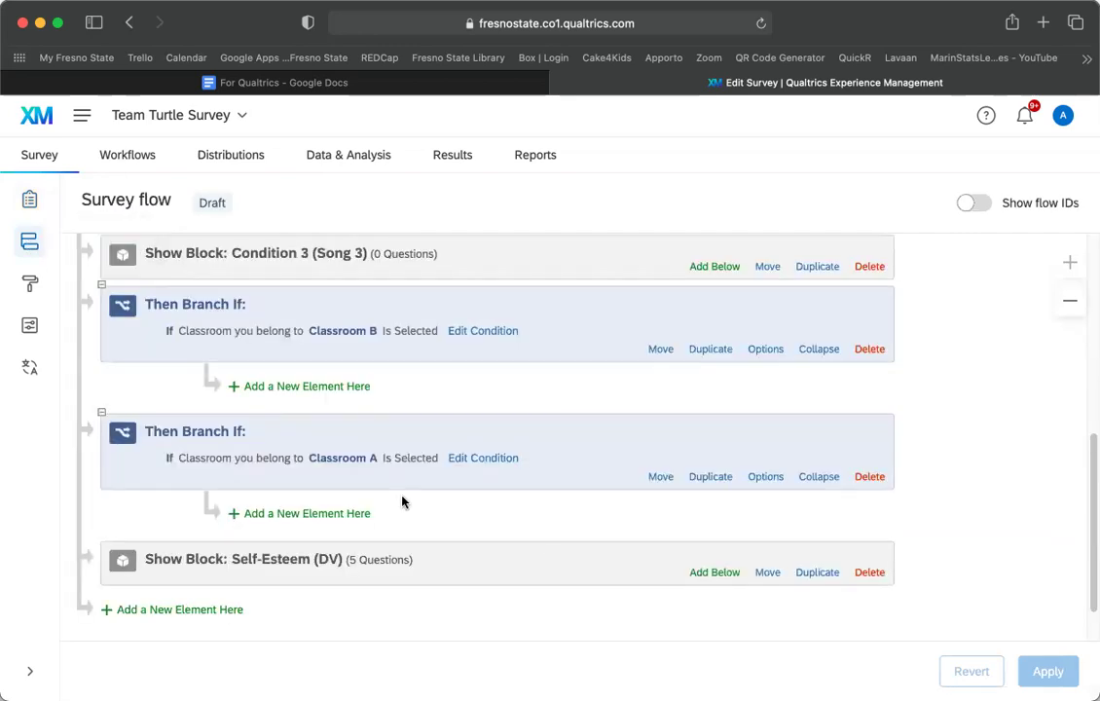
Step: Delete the Classroom B and Classroom A branch elements from the survey flow, confirming each removal
scroll(400, 493, "up", 3)
scroll(400, 494, "down", 2)
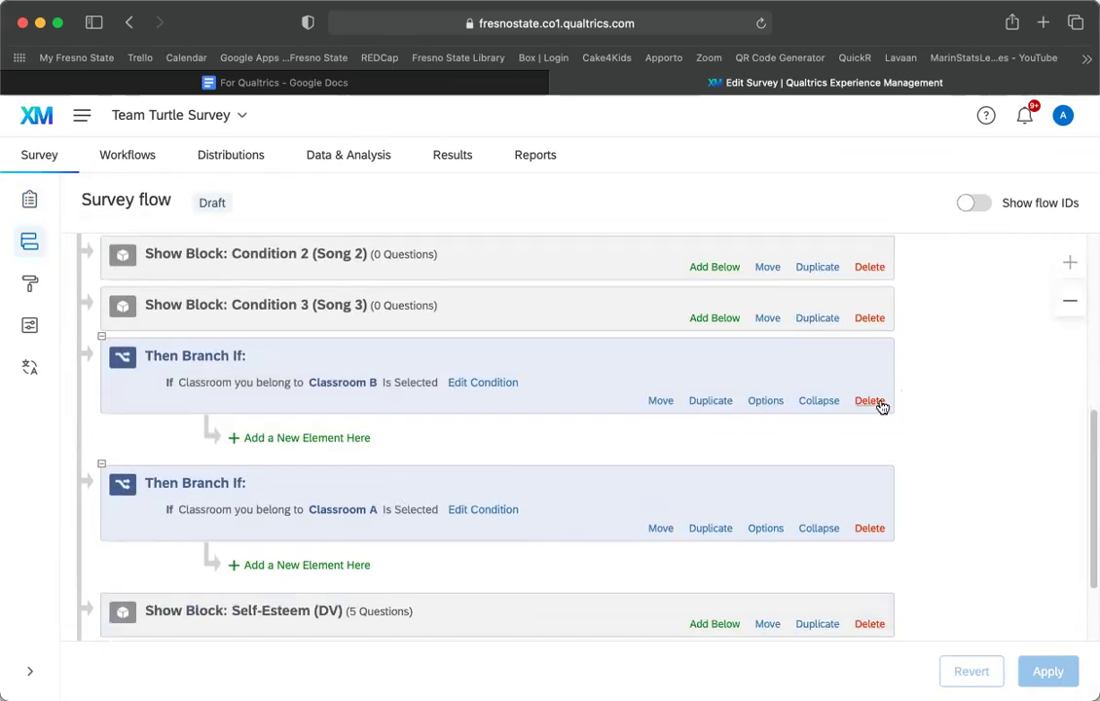
left_click(870, 400)
left_click(733, 458)
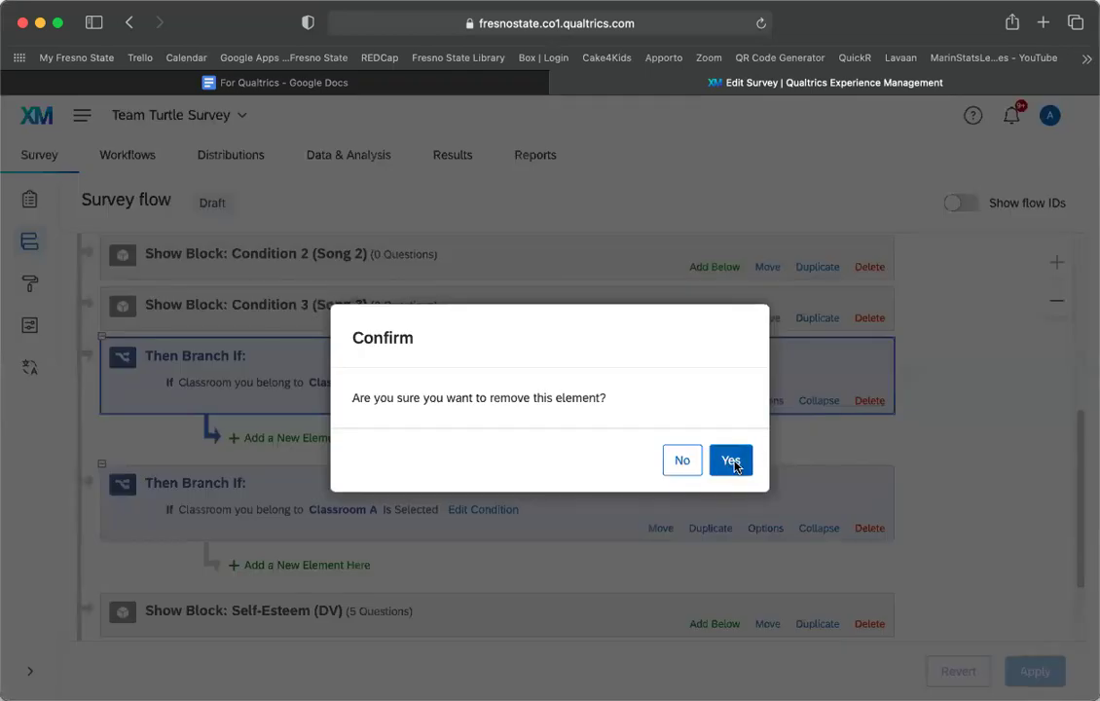
left_click(869, 415)
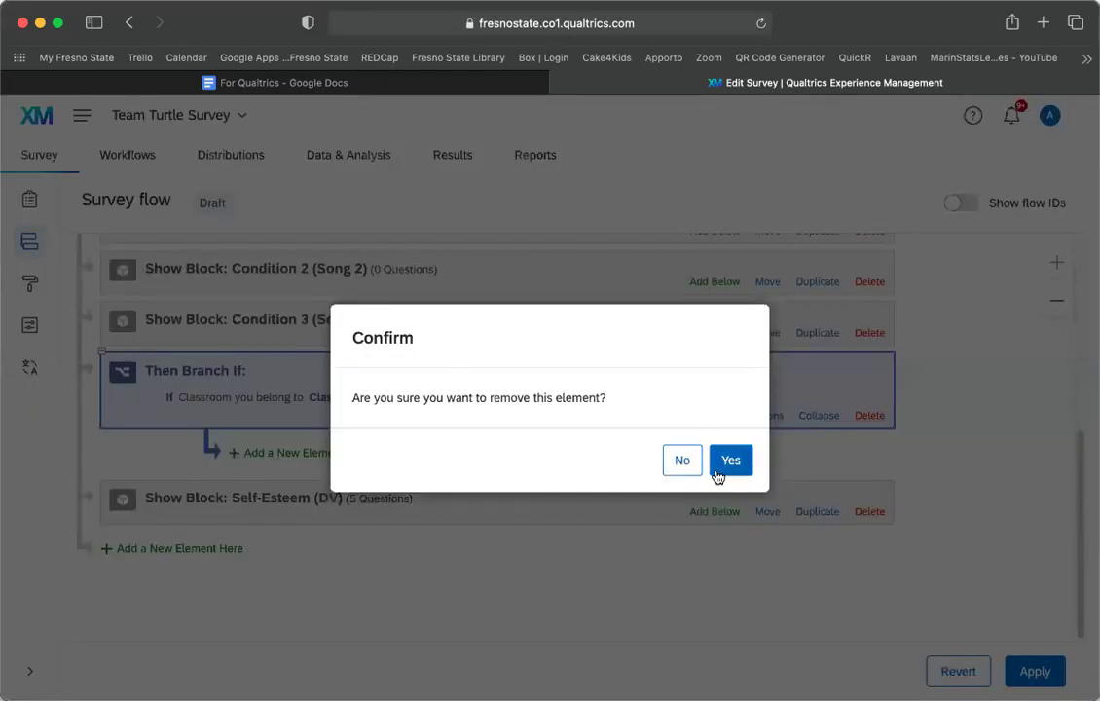
left_click(720, 467)
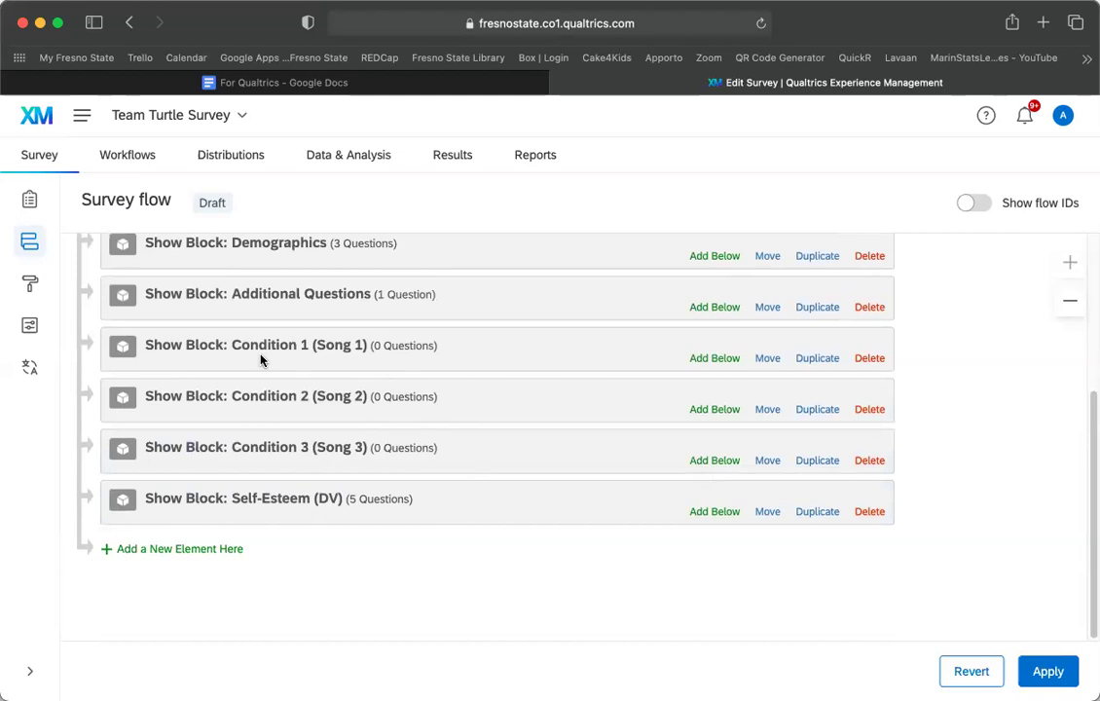
Step: Add a Randomizer element to the survey flow directly below the Additional Questions block
scroll(323, 414, "up", 1)
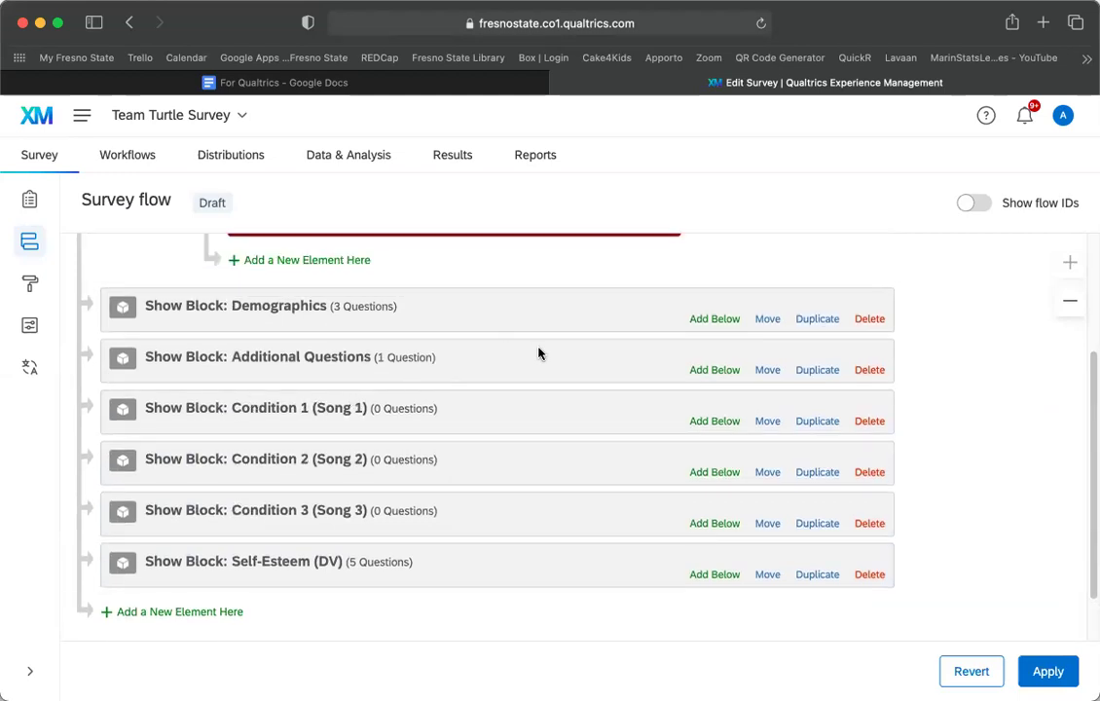
left_click(603, 372)
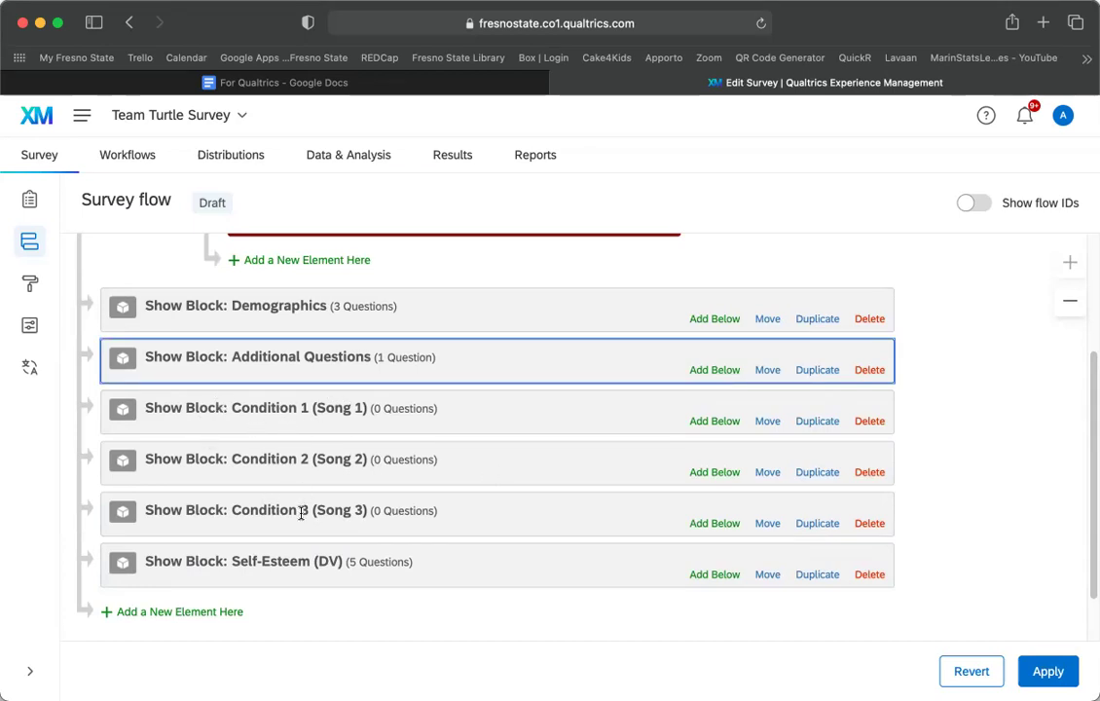
left_click(714, 371)
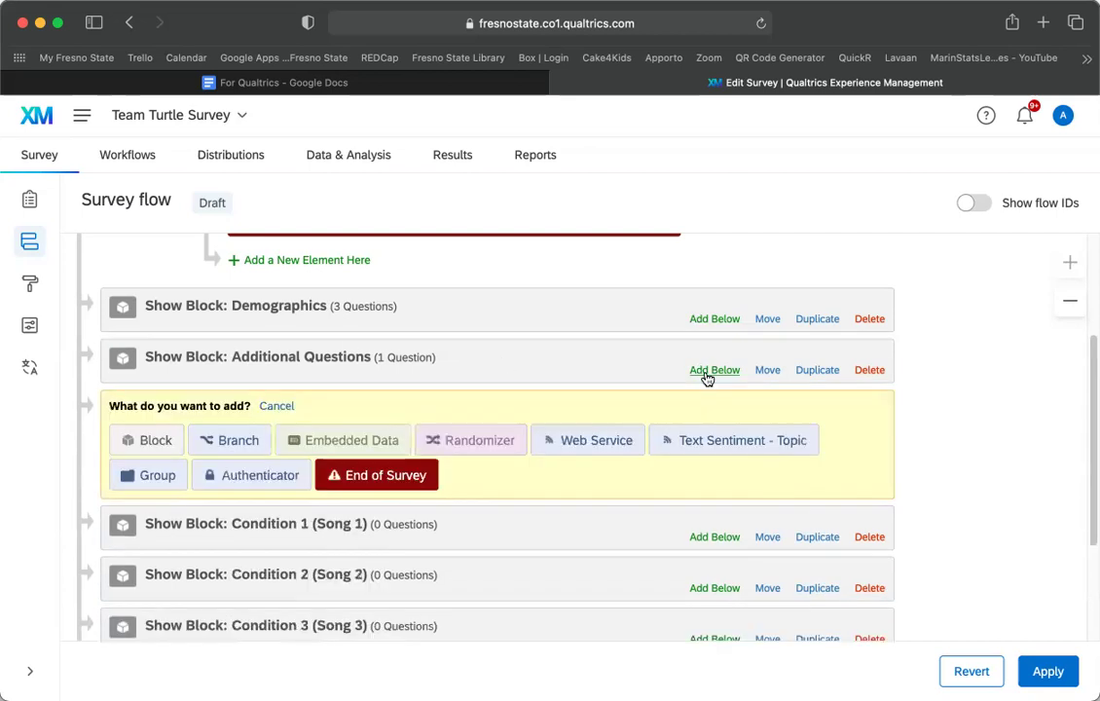
left_click(497, 447)
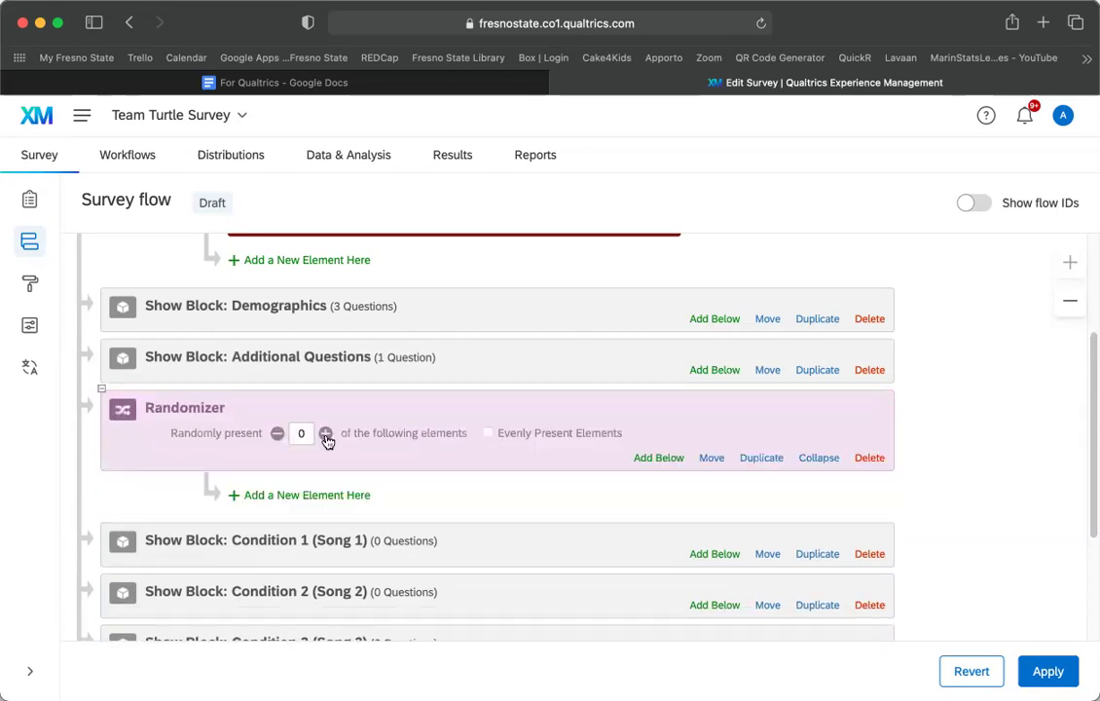
scroll(207, 405, "down", 2)
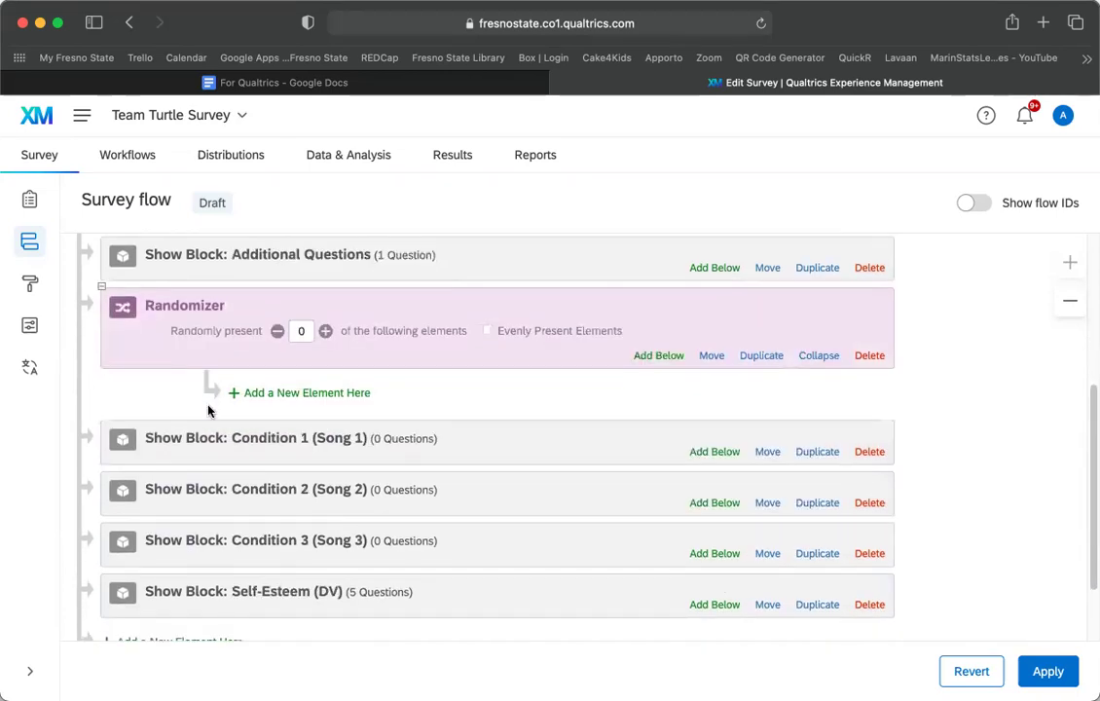
left_click(324, 332)
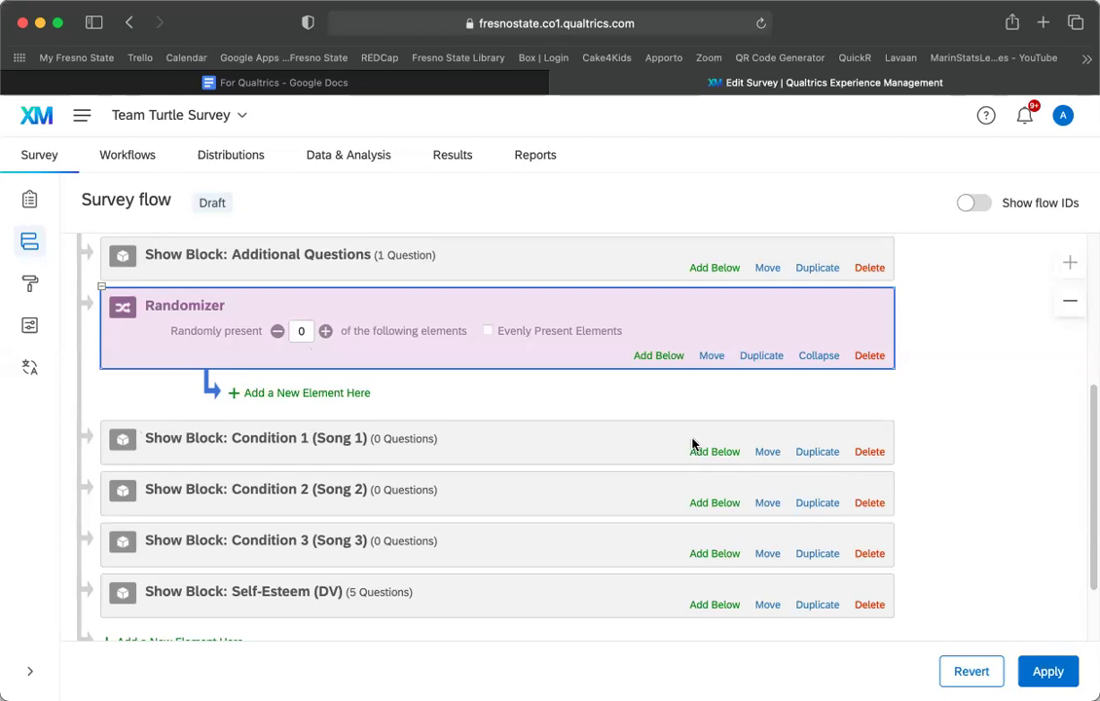
Step: Move the Condition 1 (Song 1), Condition 2 (Song 2) and Condition 3 (Song 3) blocks into the Randomizer, in that order
left_click_drag(770, 454, 698, 396)
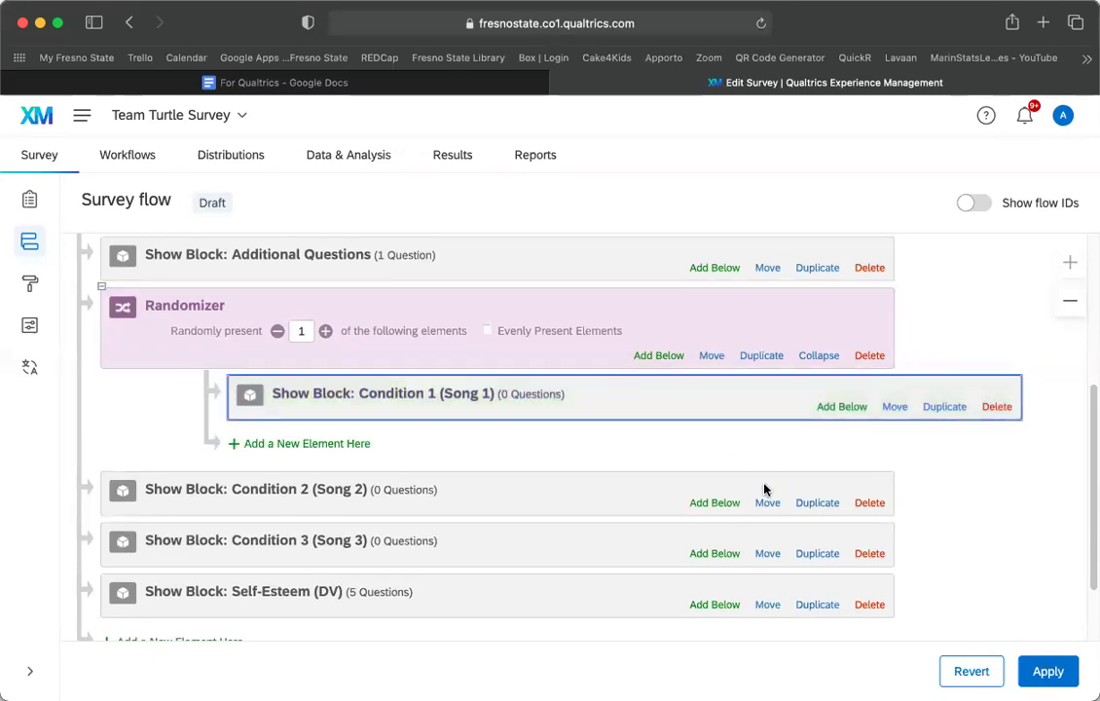
left_click_drag(766, 501, 768, 454)
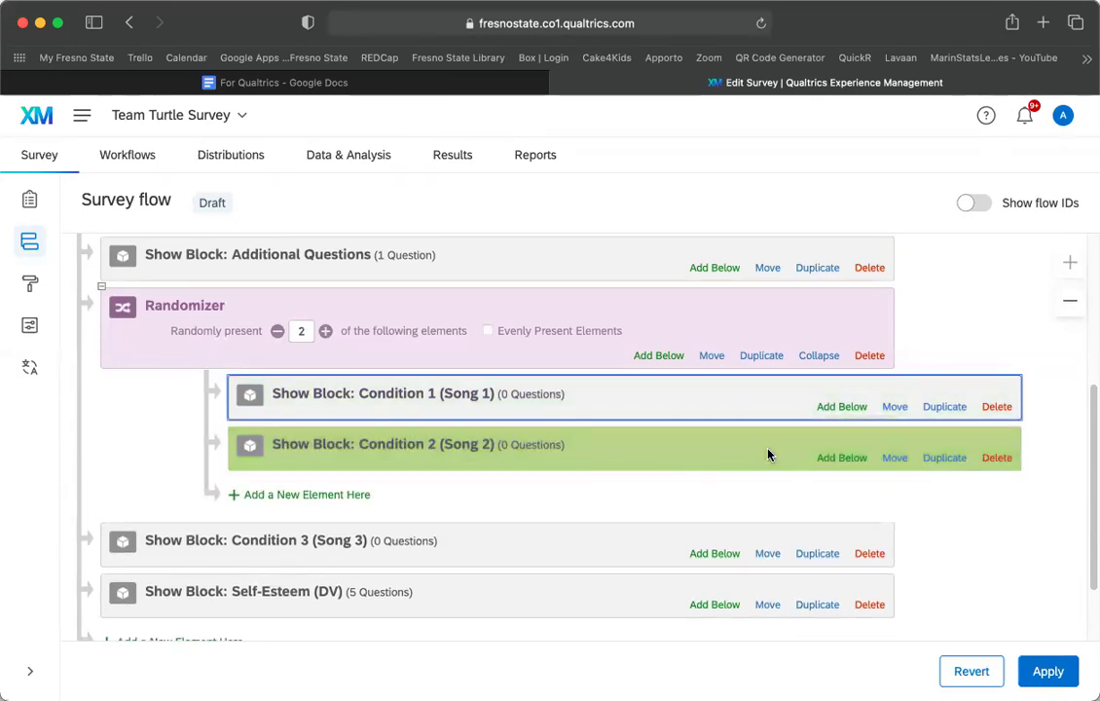
left_click_drag(769, 555, 771, 514)
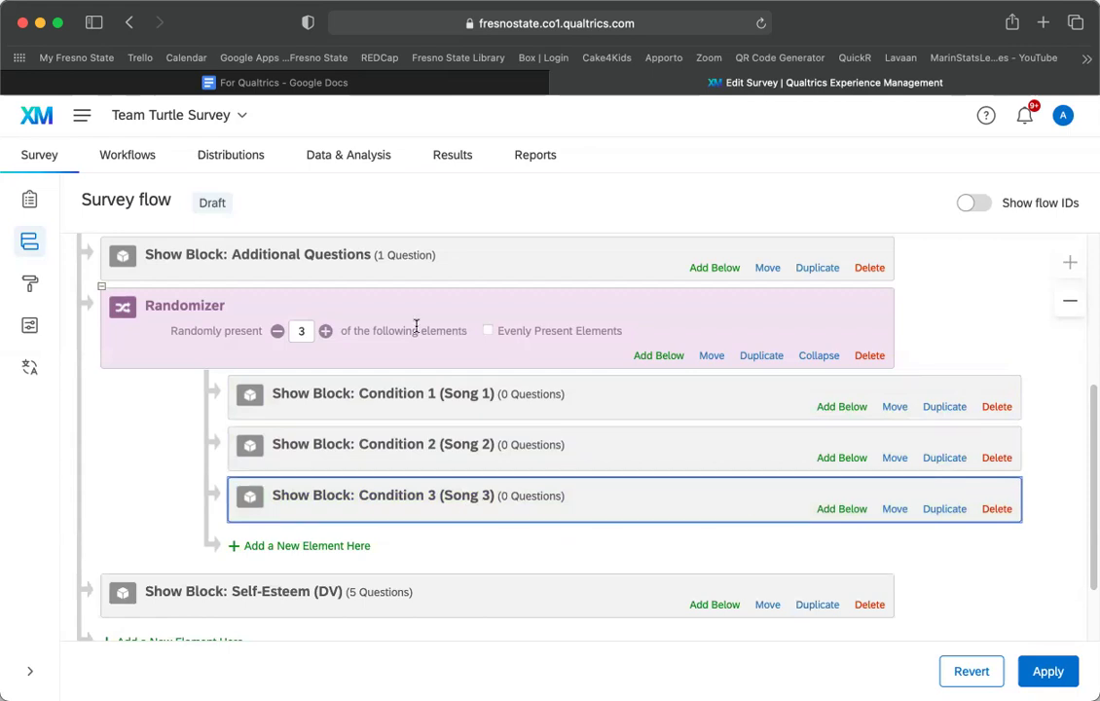
Step: Set the Randomizer to randomly present 1 of its elements and enable Evenly Present Elements
left_click(278, 332)
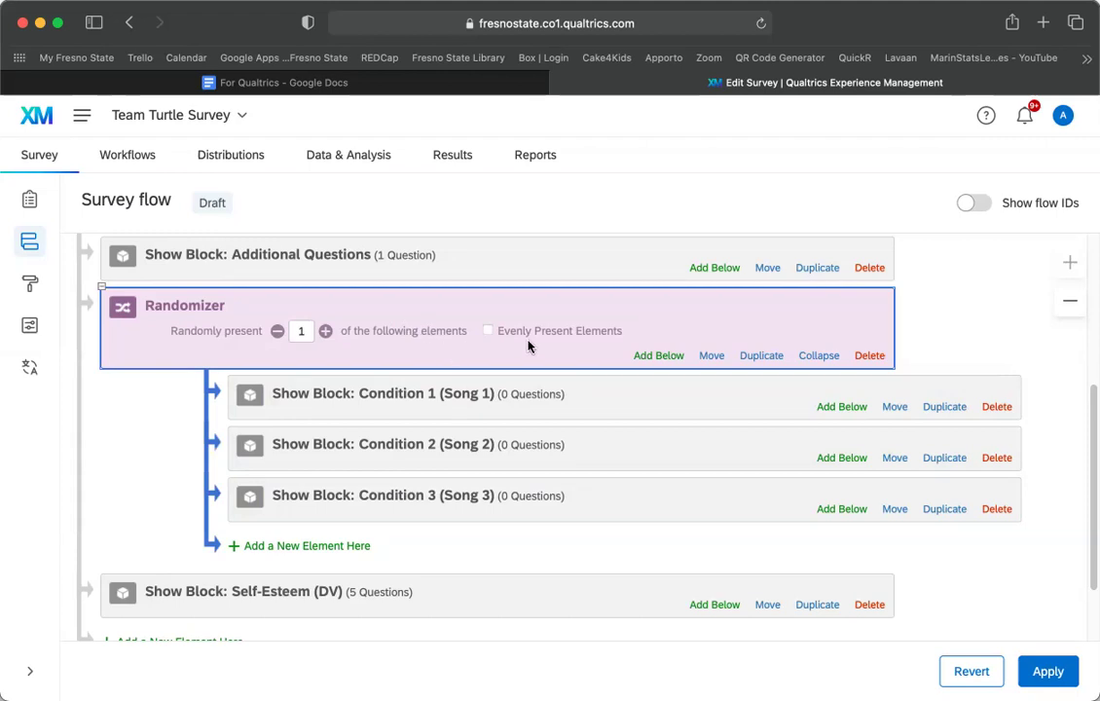
left_click(488, 332)
scroll(551, 538, "up", 2)
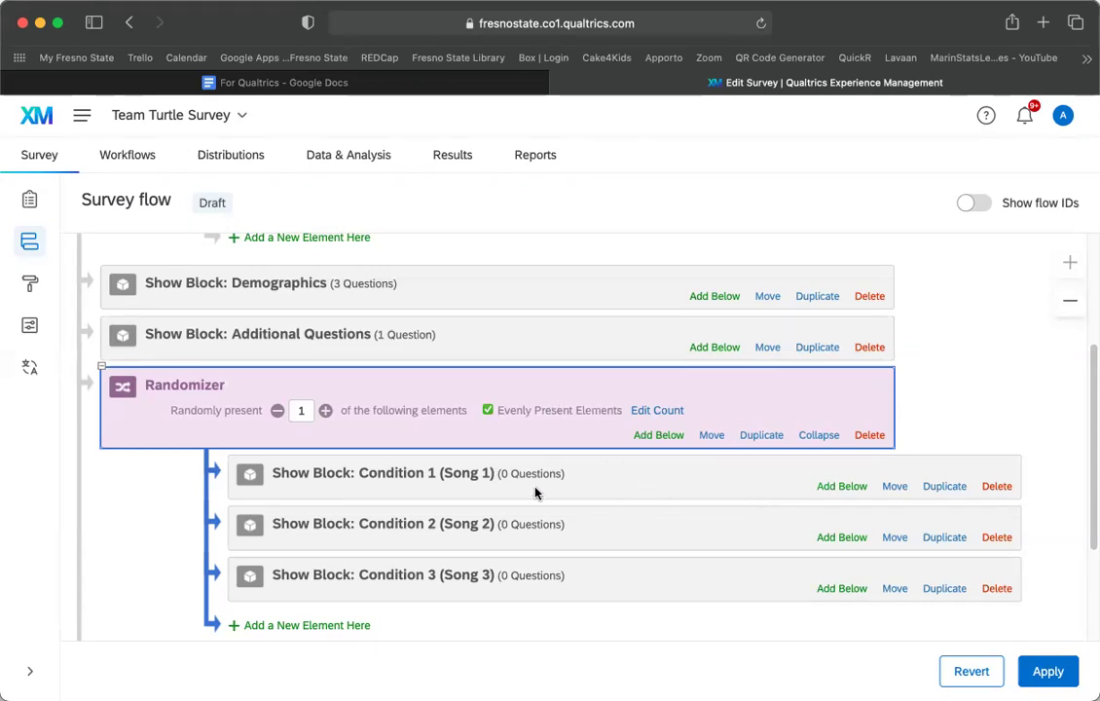
scroll(547, 487, "down", 4)
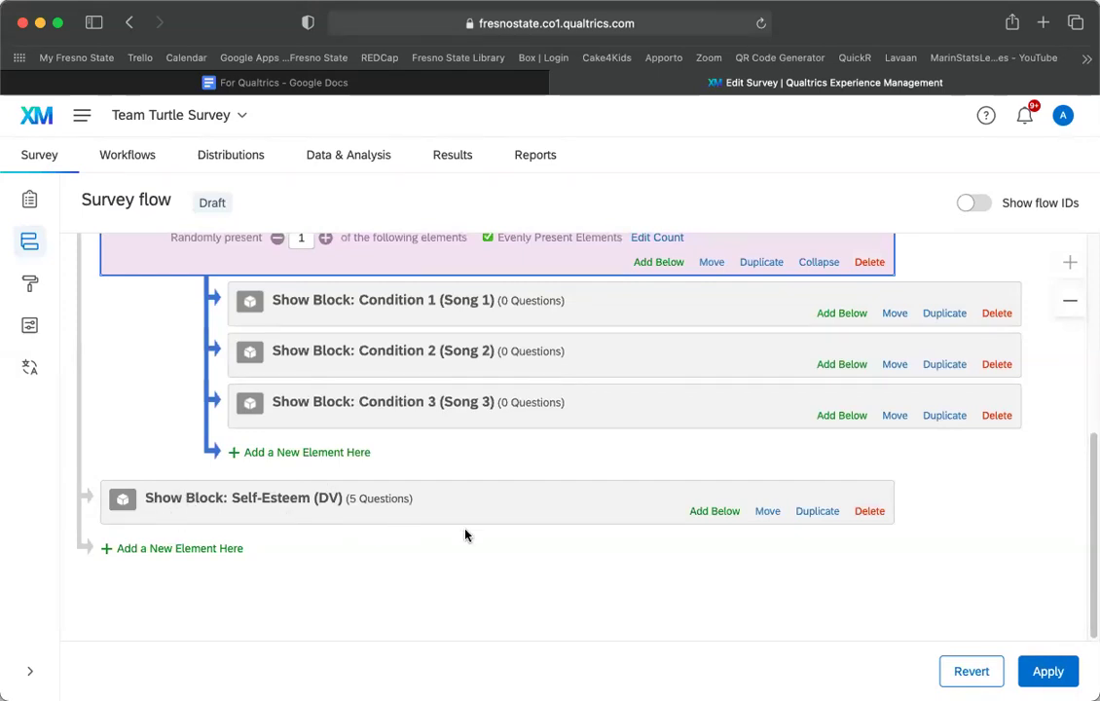
scroll(497, 560, "up", 3)
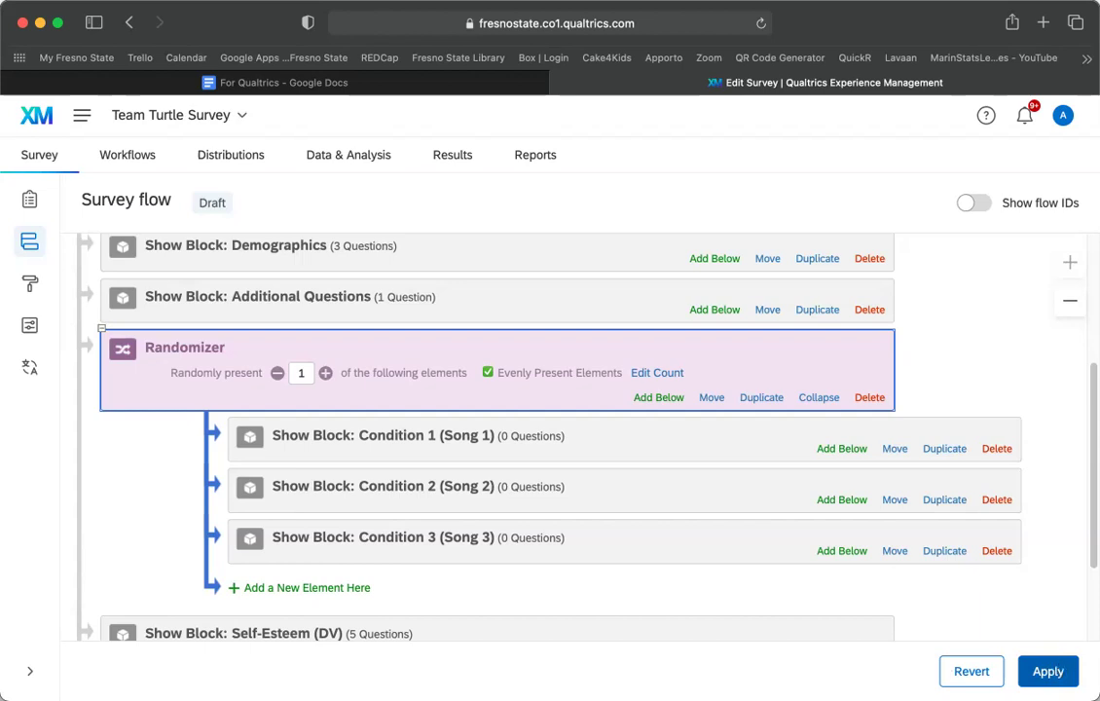
left_click(870, 398)
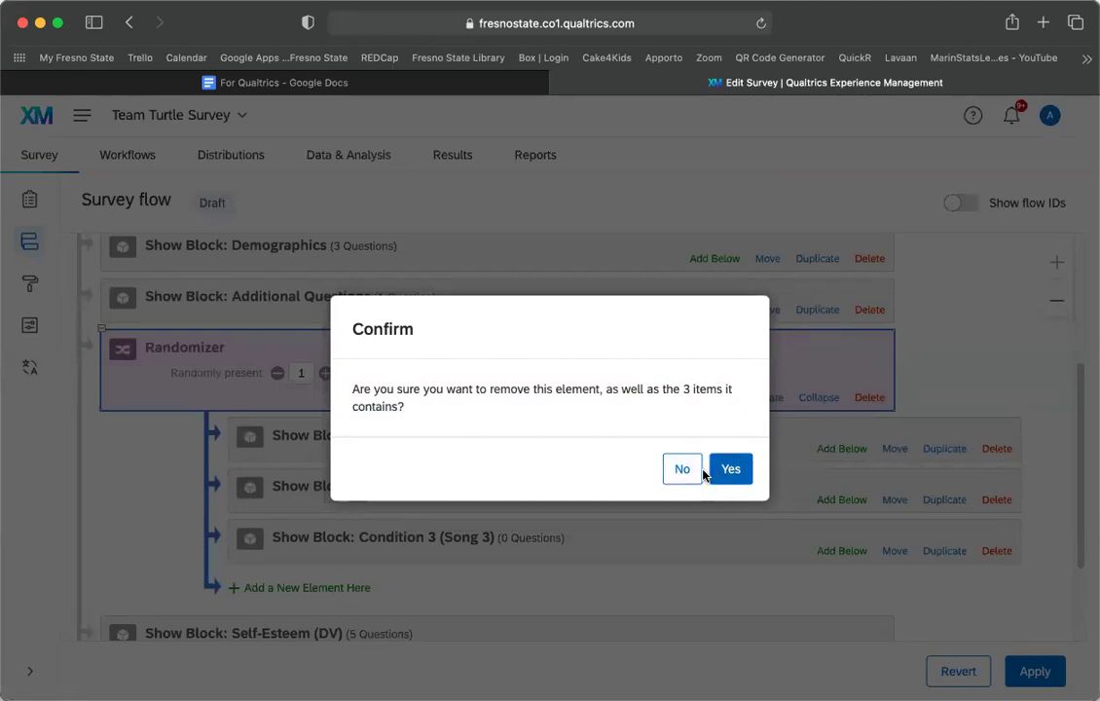
left_click(672, 474)
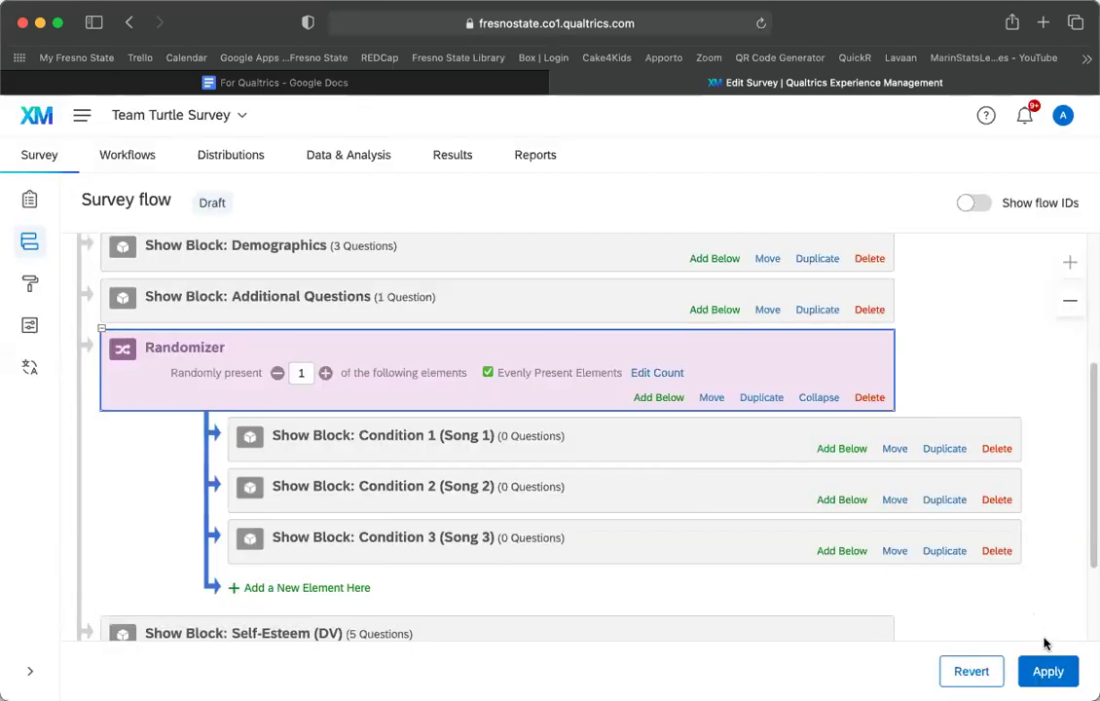
Step: Apply the survey flow changes and return to the condition blocks in the survey builder
left_click(1048, 671)
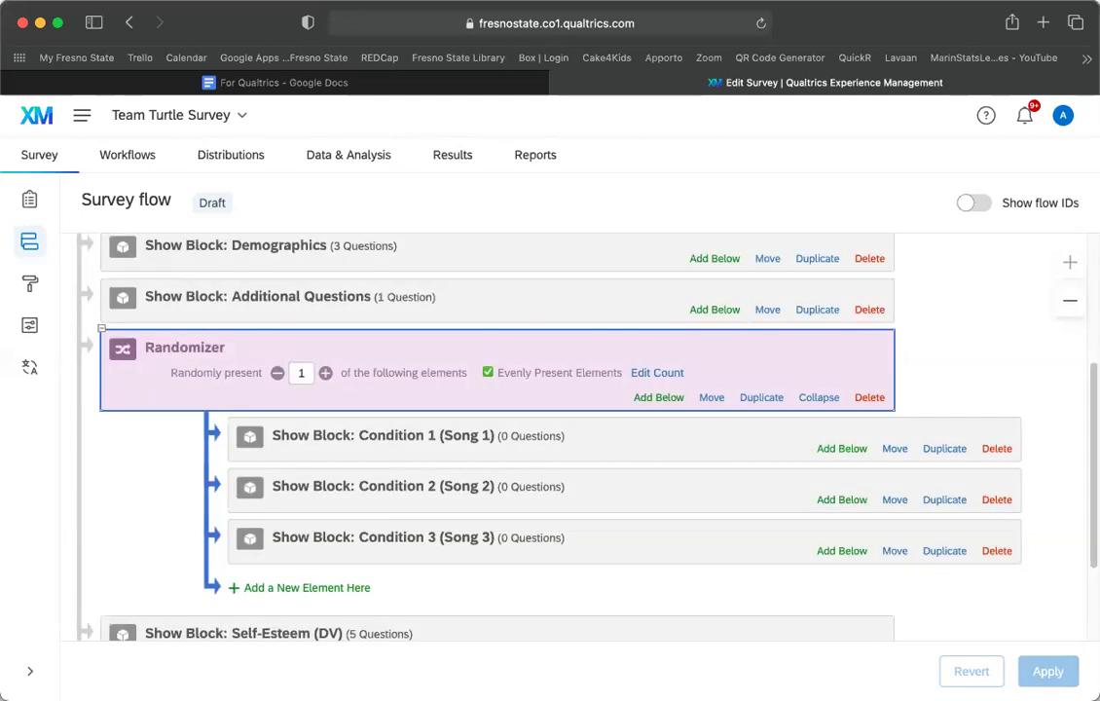
left_click(31, 200)
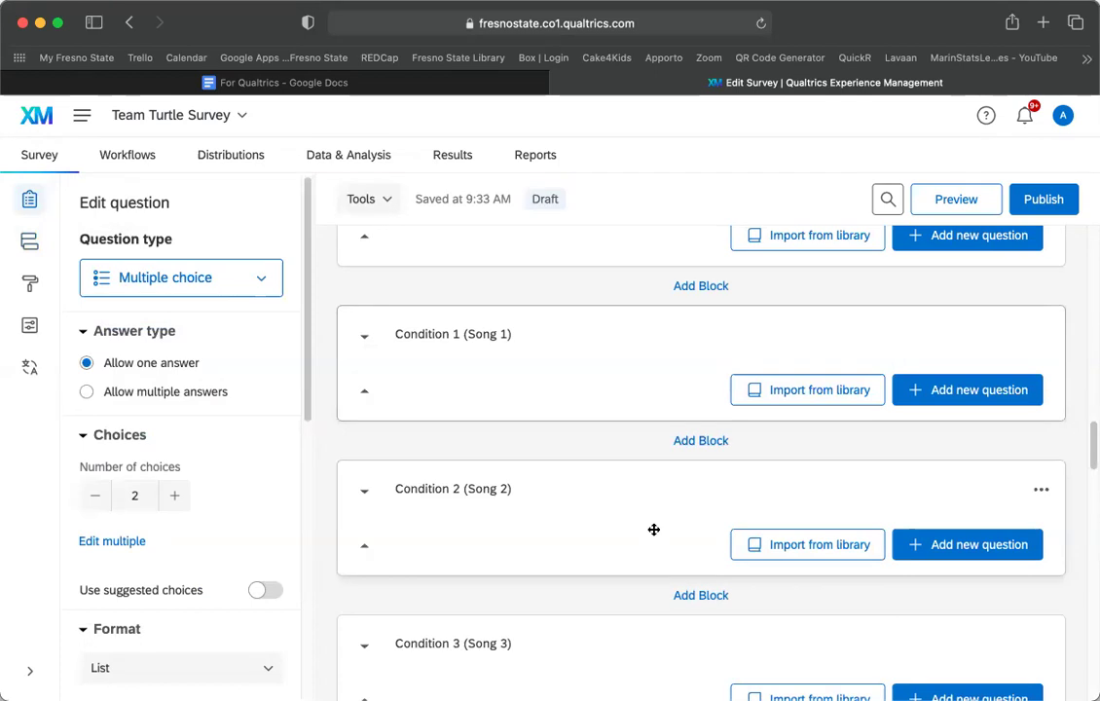
scroll(654, 527, "down", 3)
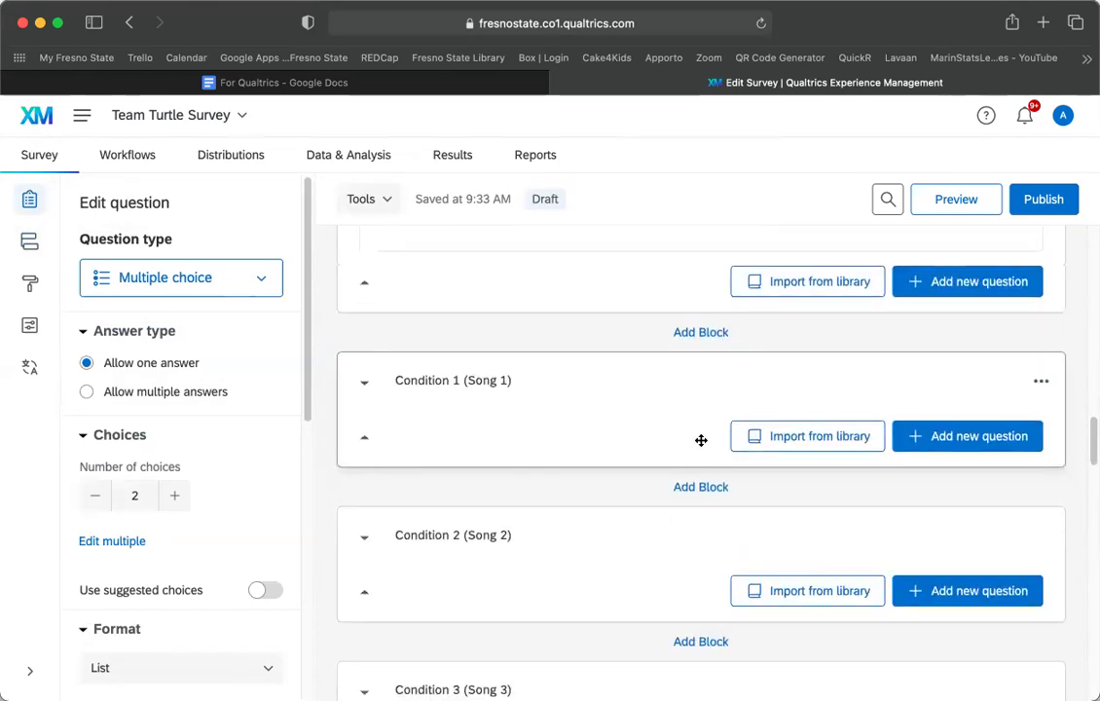
scroll(623, 482, "down", 3)
scroll(623, 482, "up", 2)
scroll(623, 479, "down", 1)
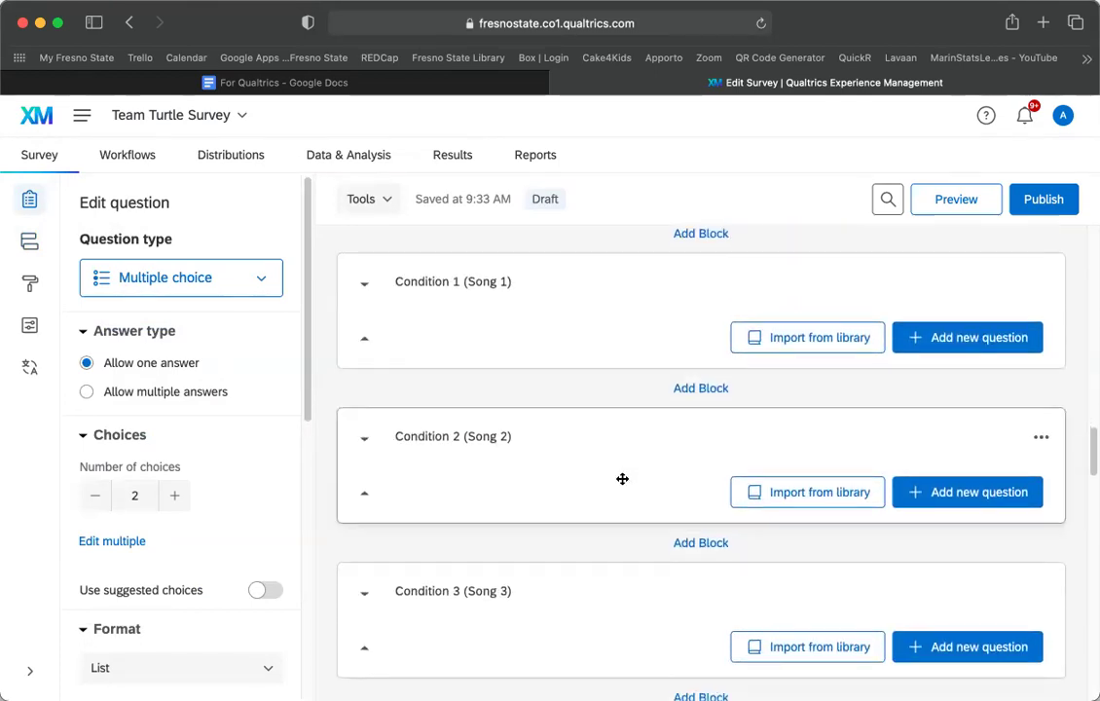